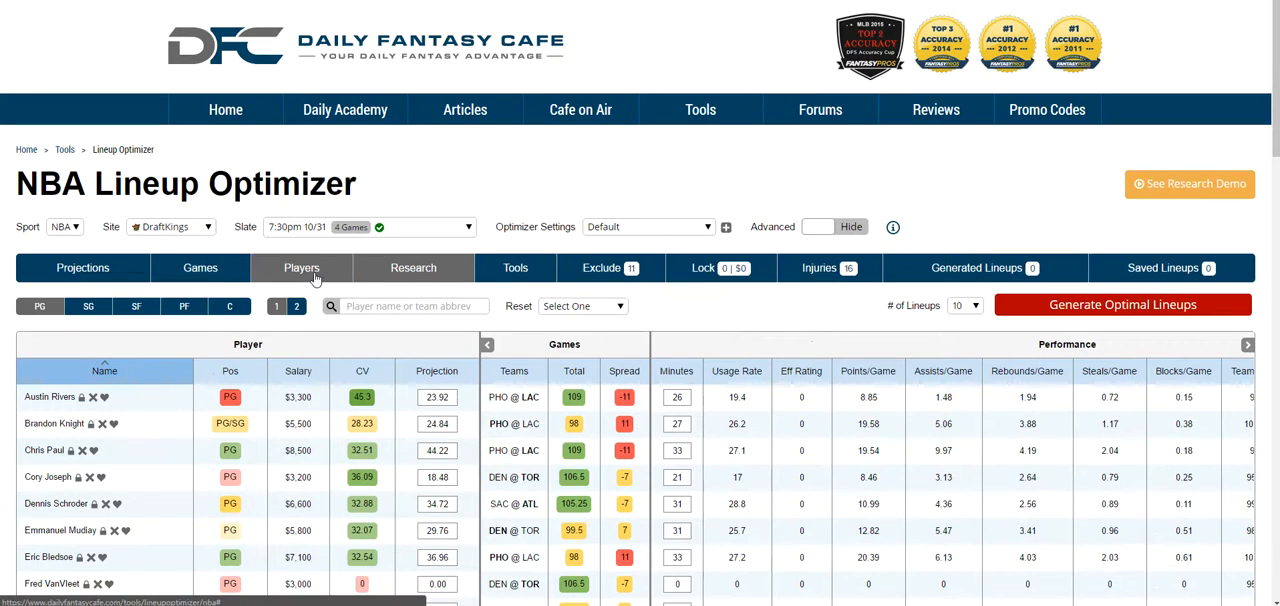
Step: View the Players table with the advanced options shown, and hide them again
click(315, 280)
click(850, 227)
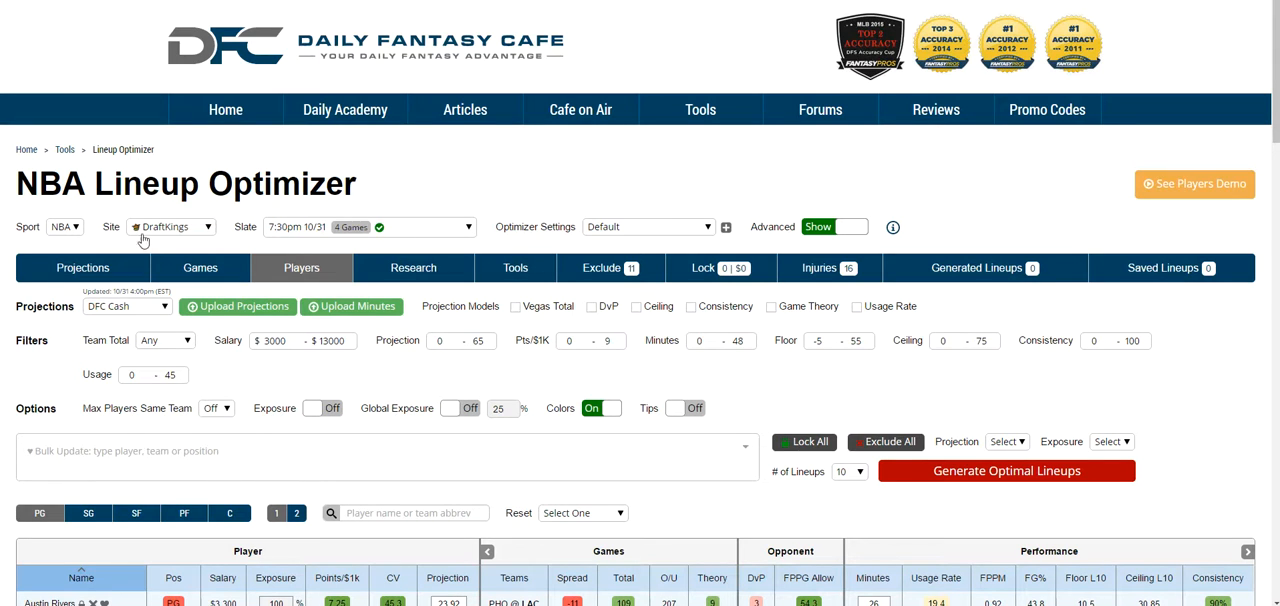
click(845, 228)
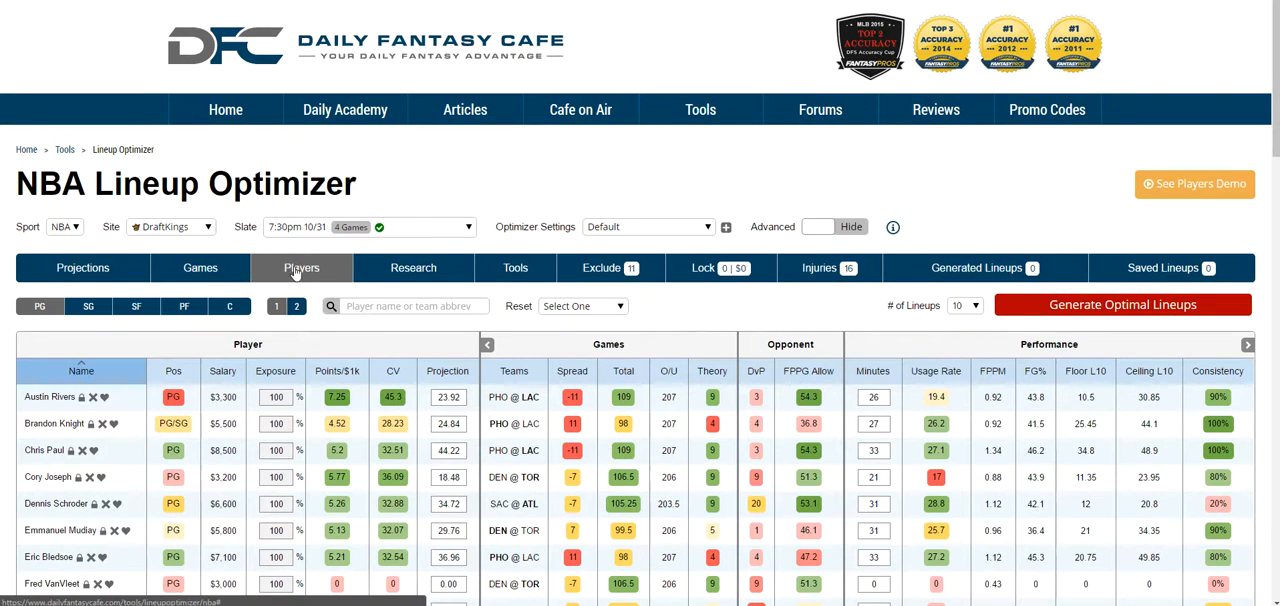
Step: Show the Projections table with the advanced optimizer options displayed
click(80, 270)
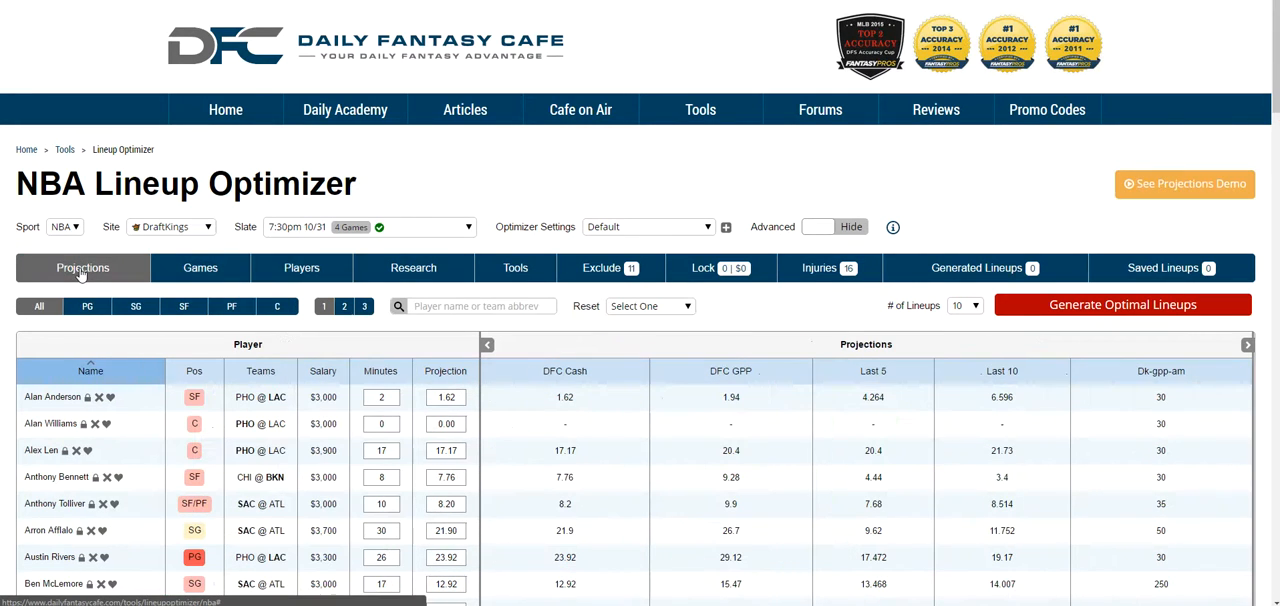
click(853, 233)
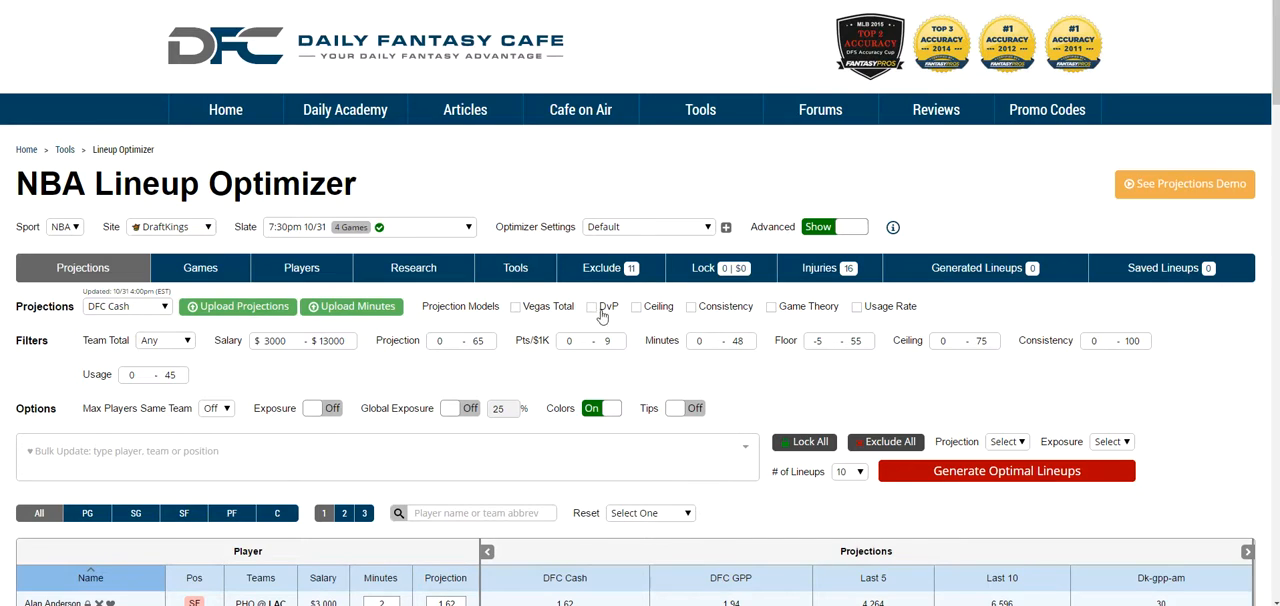
scroll(603, 318, down, 1)
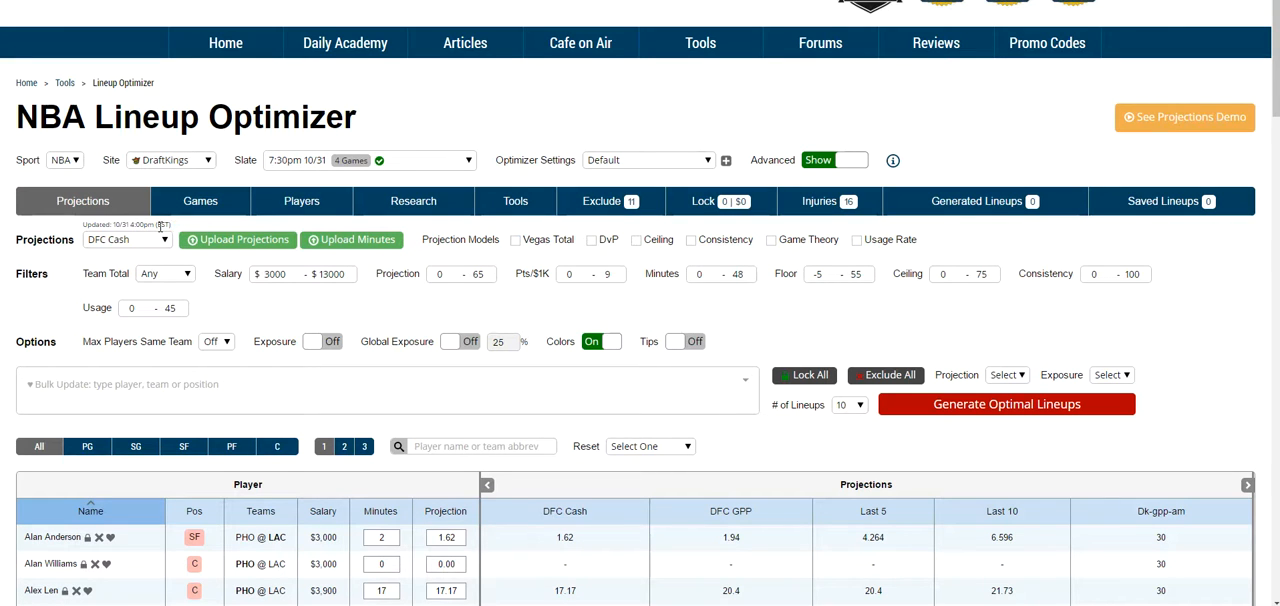
scroll(643, 482, down, 2)
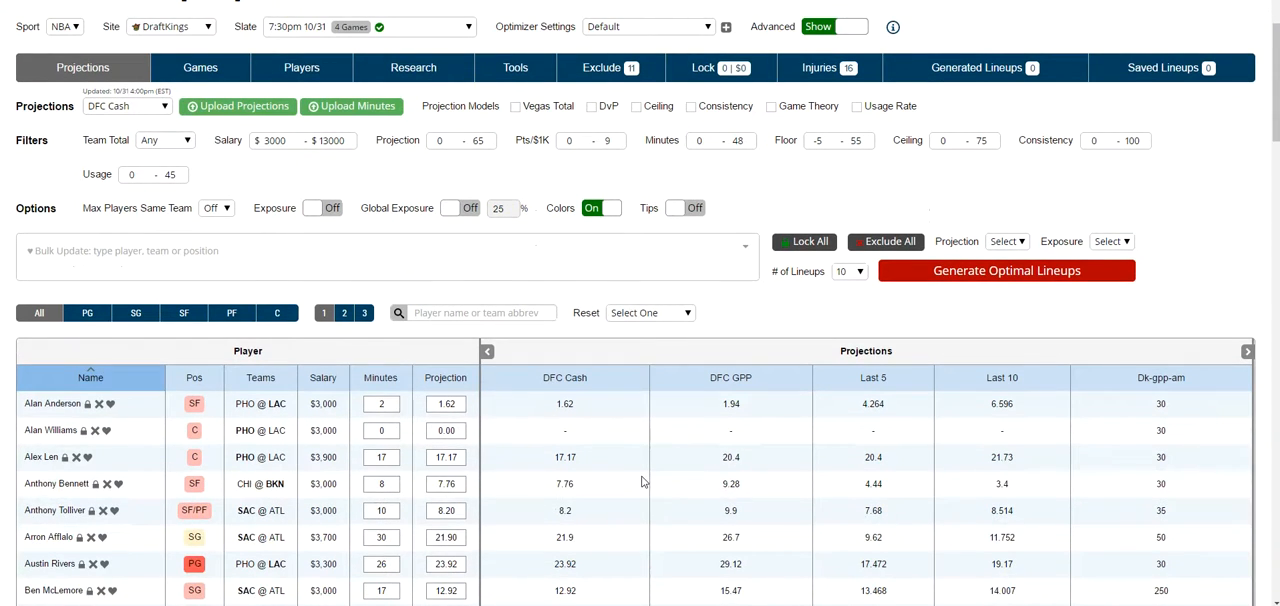
scroll(643, 482, up, 1)
scroll(465, 399, down, 2)
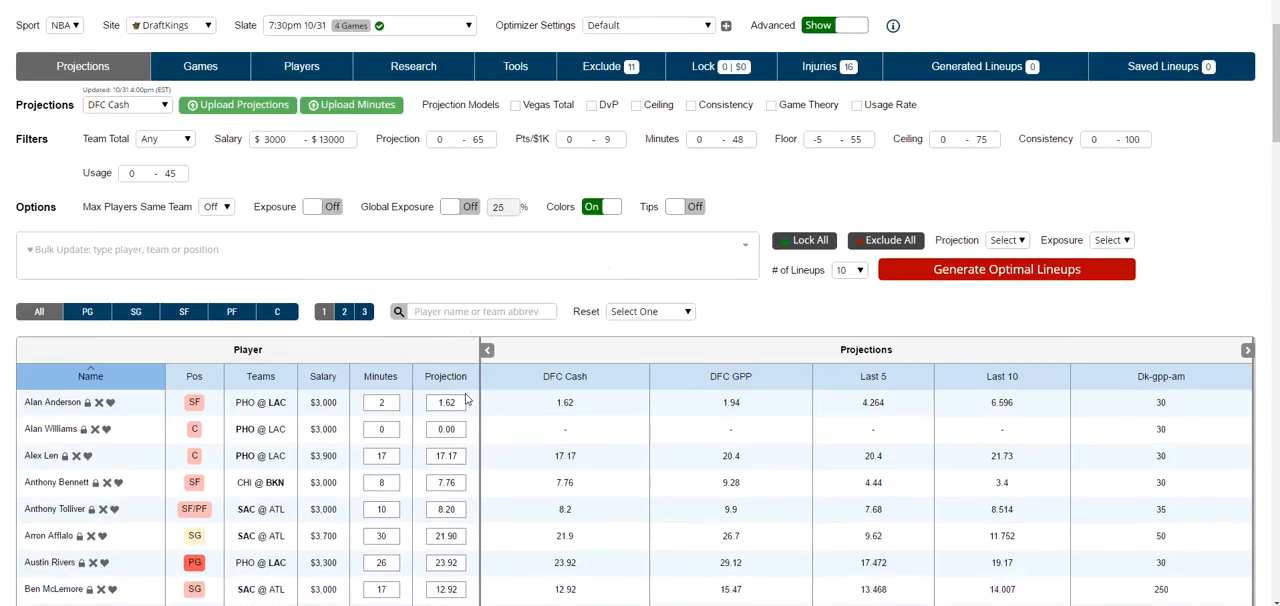
Step: Reset only the projections in the player table
click(635, 247)
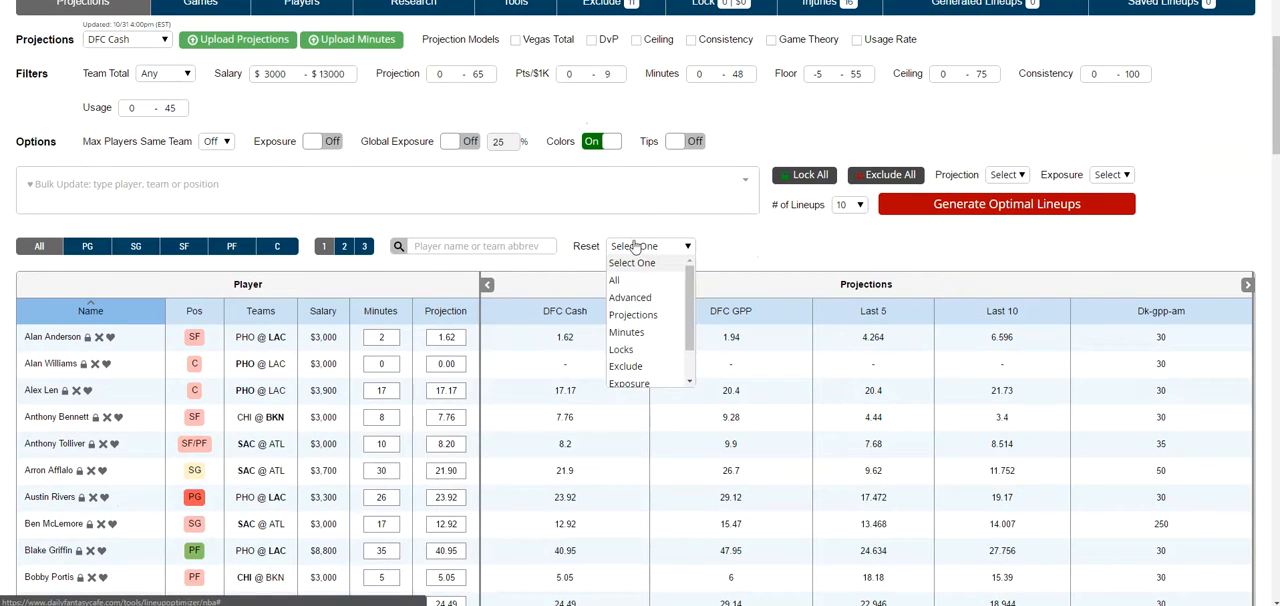
click(641, 318)
scroll(651, 524, up, 2)
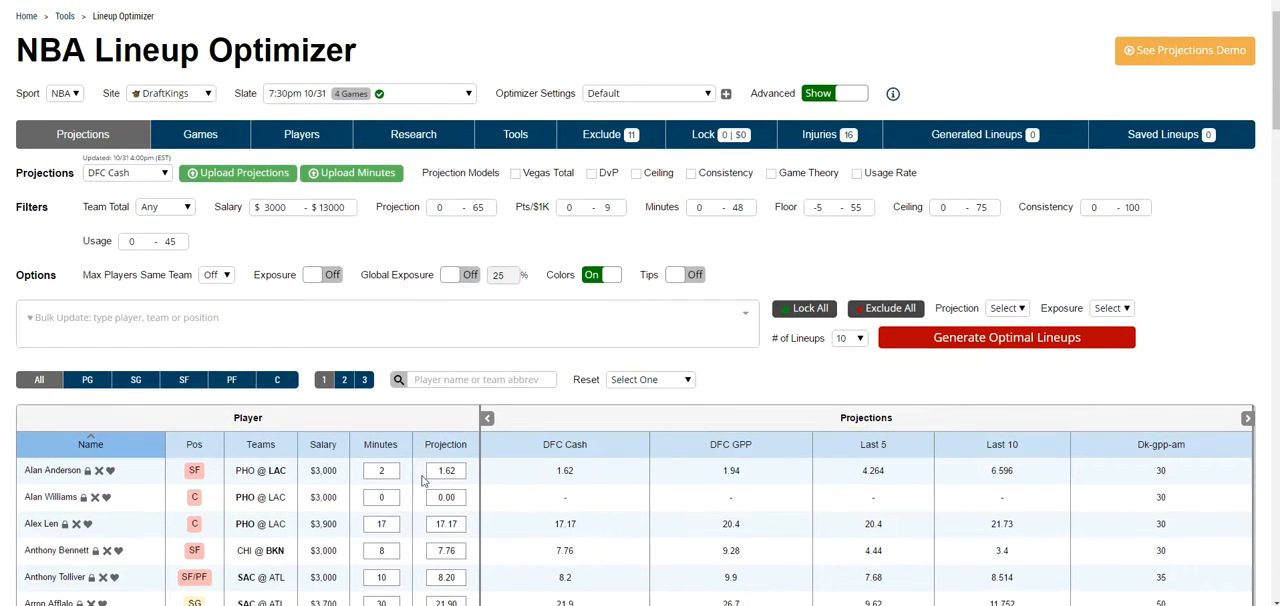
Step: Sort the player table by the Projection column from highest to lowest
click(455, 449)
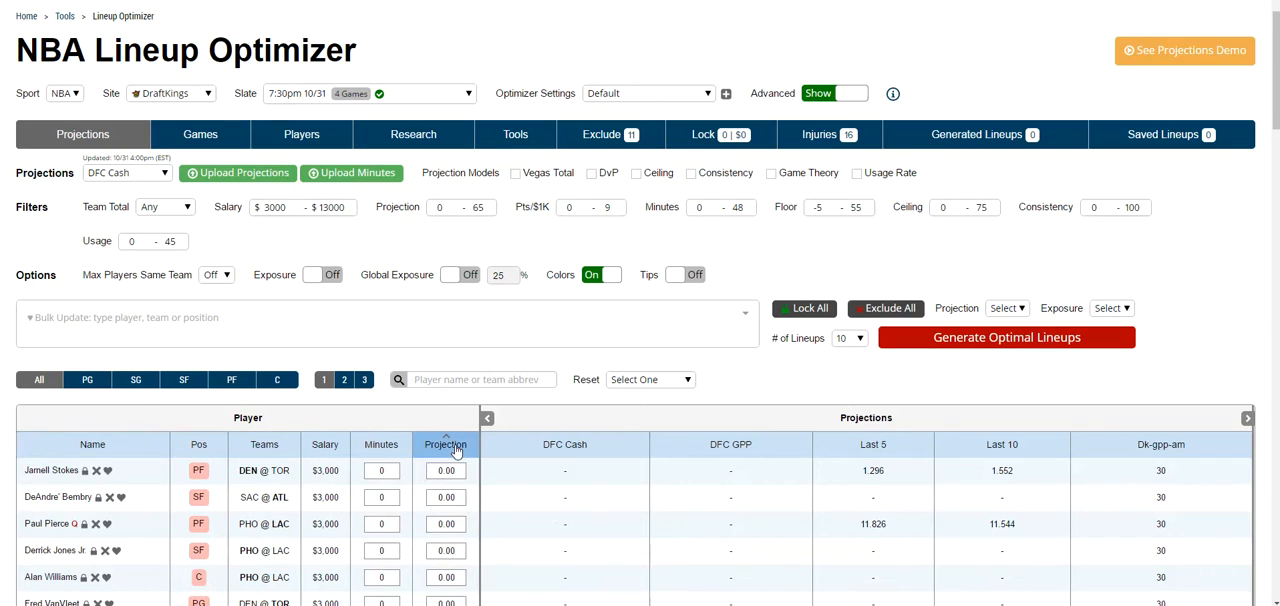
click(455, 449)
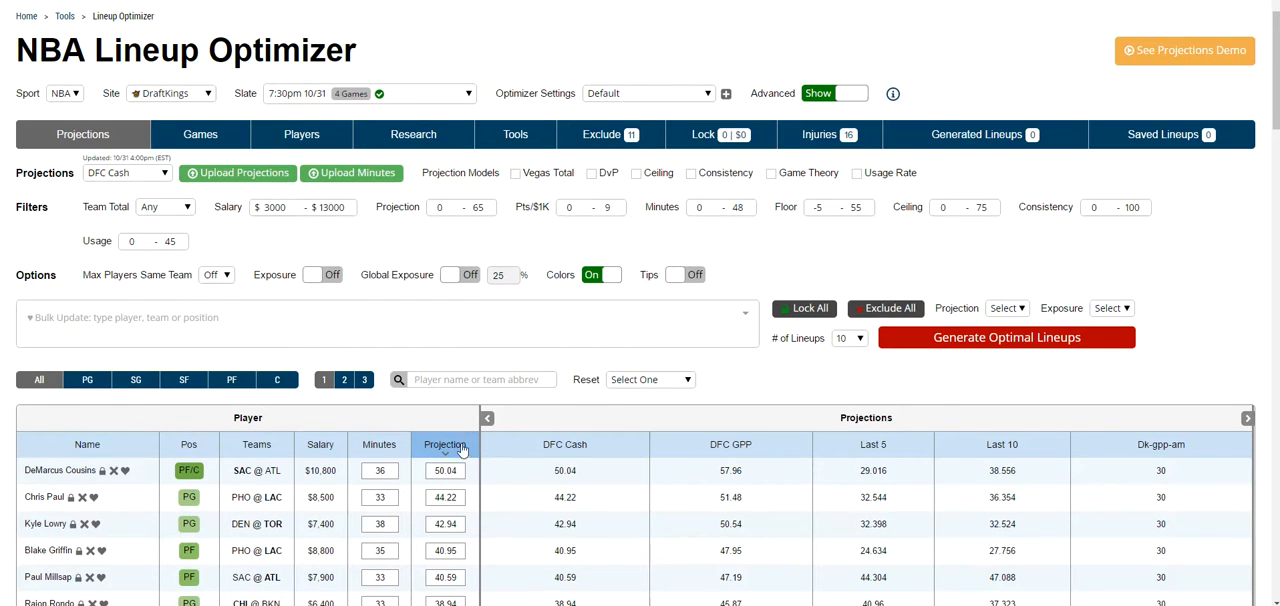
click(655, 380)
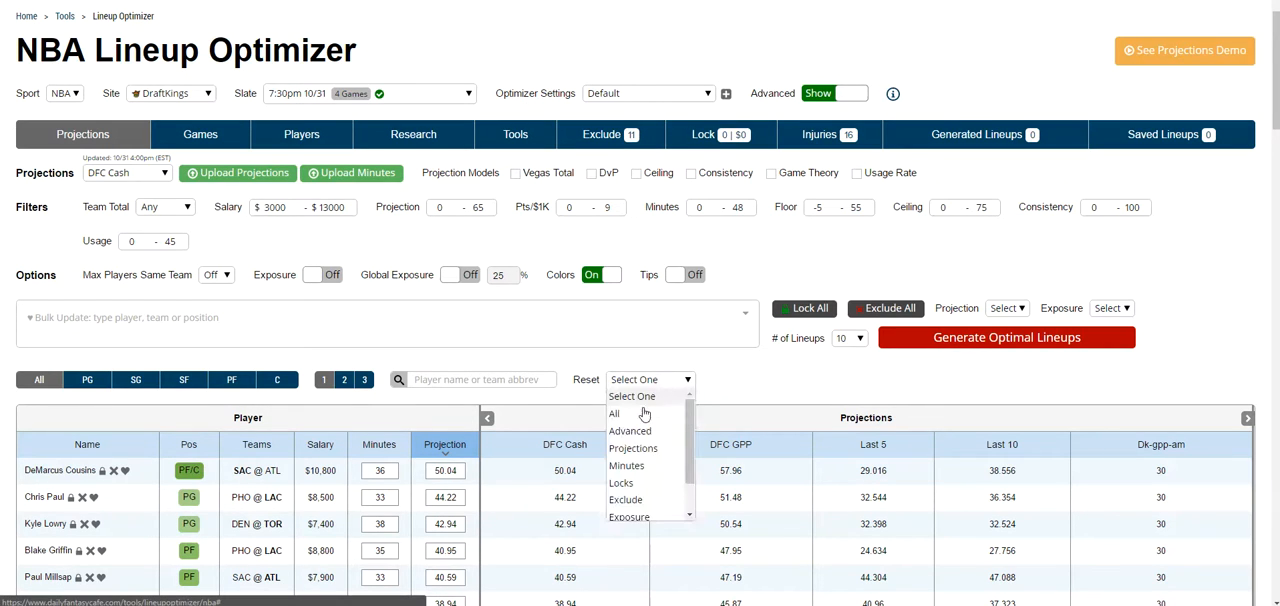
click(738, 385)
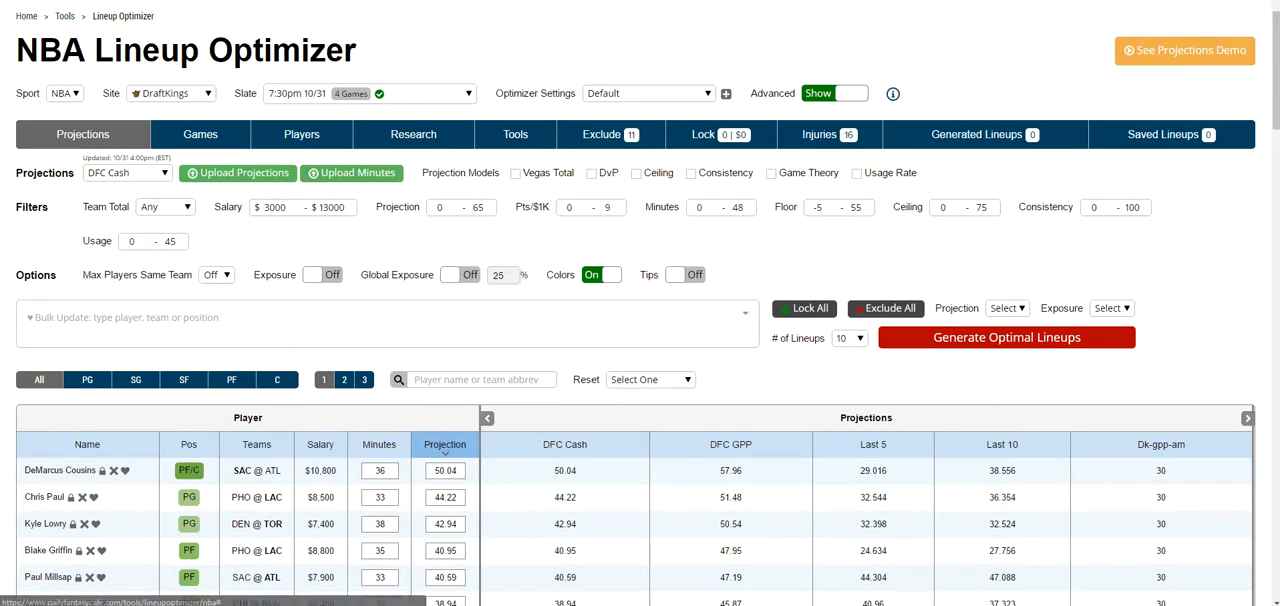
Step: Save the current optimizer settings as "dfc gpp" and switch the optimizer back to the Default settings
click(726, 93)
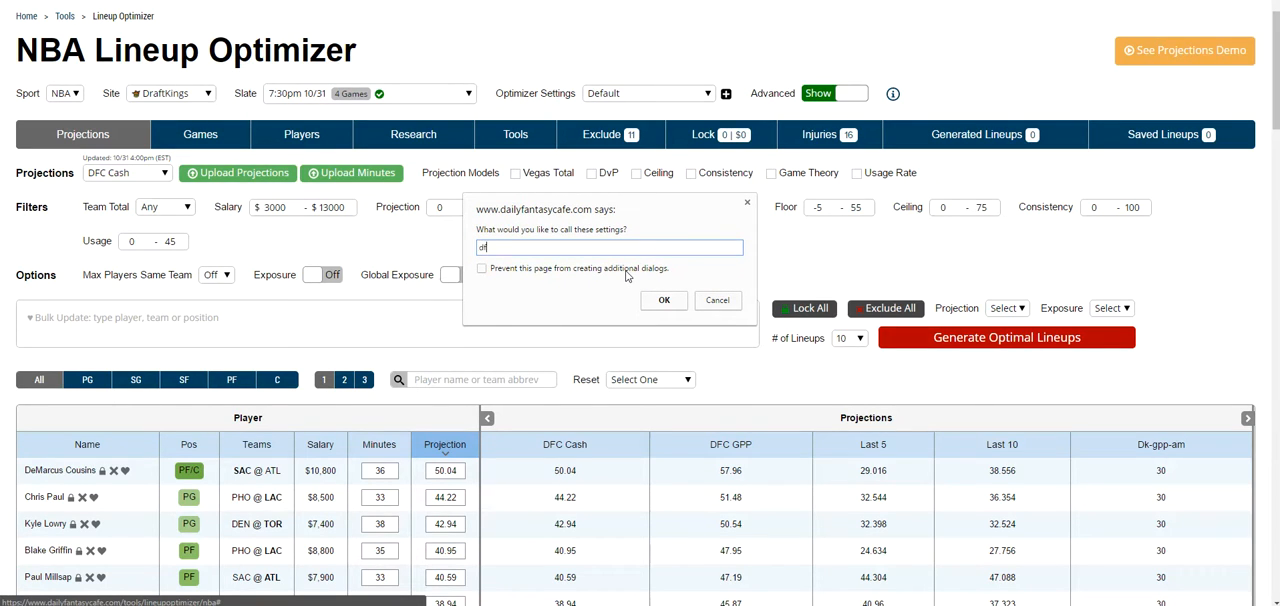
key(Return)
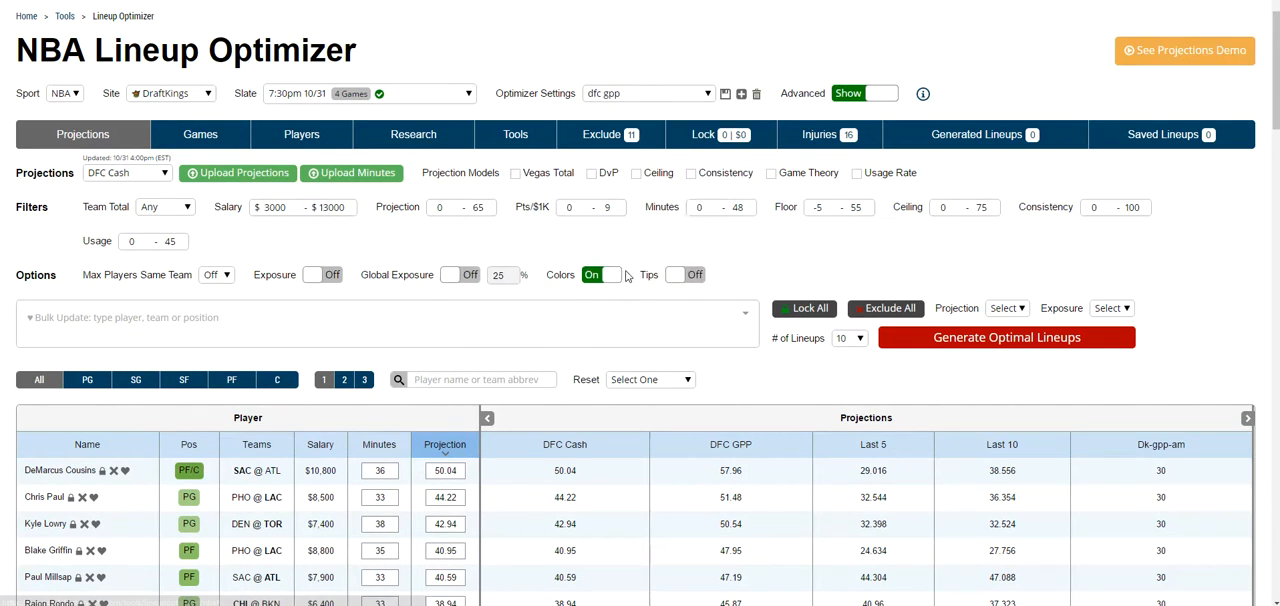
click(606, 95)
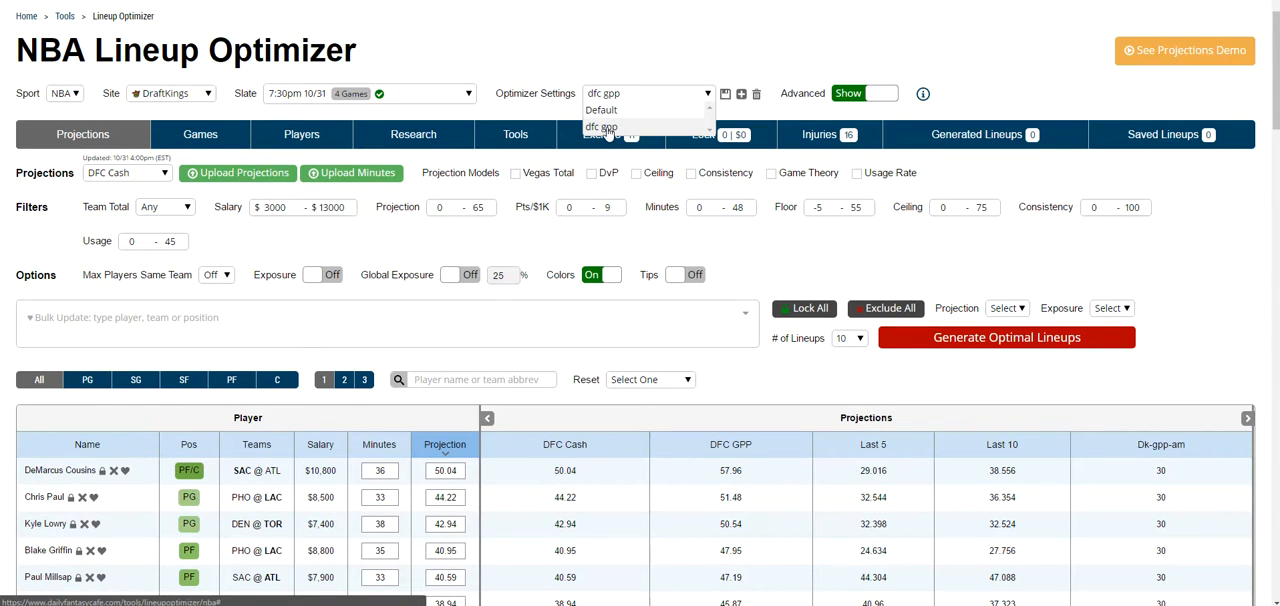
click(636, 110)
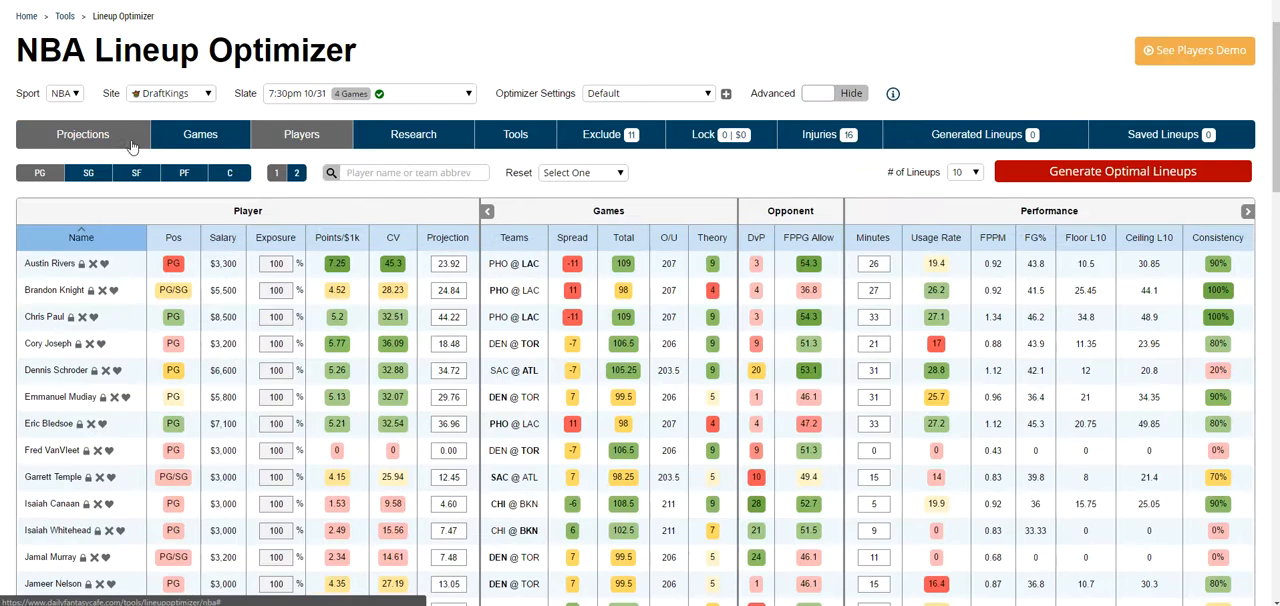
Step: Return to the Projections table with the advanced options shown, and reset the projections
click(131, 146)
click(843, 96)
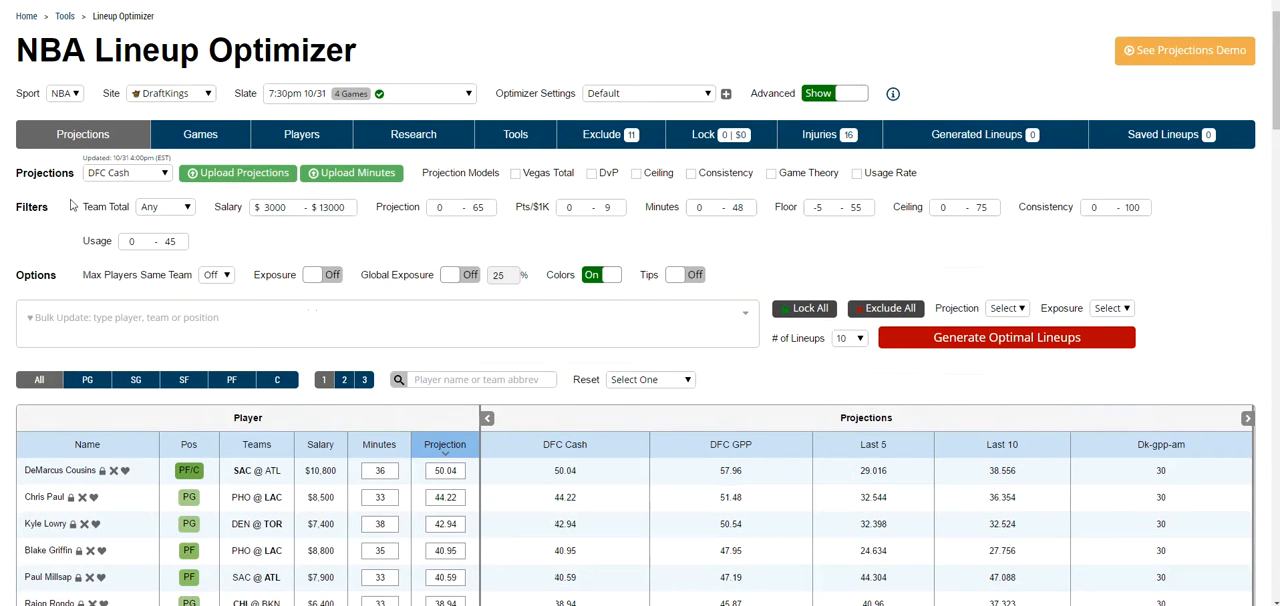
click(628, 380)
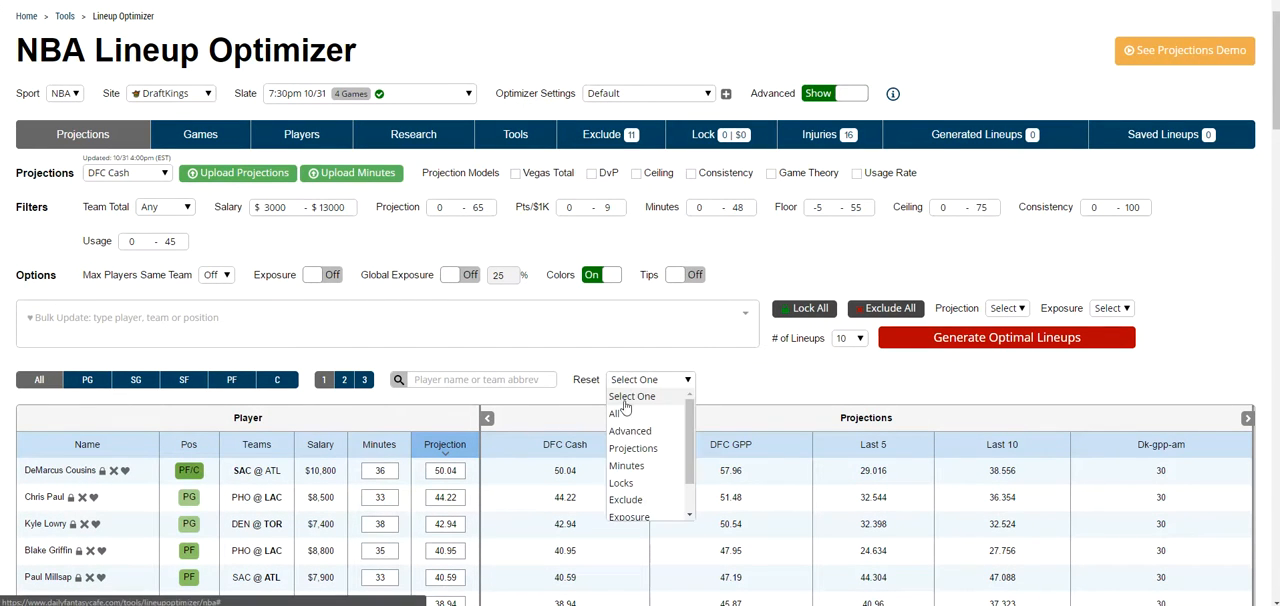
click(630, 455)
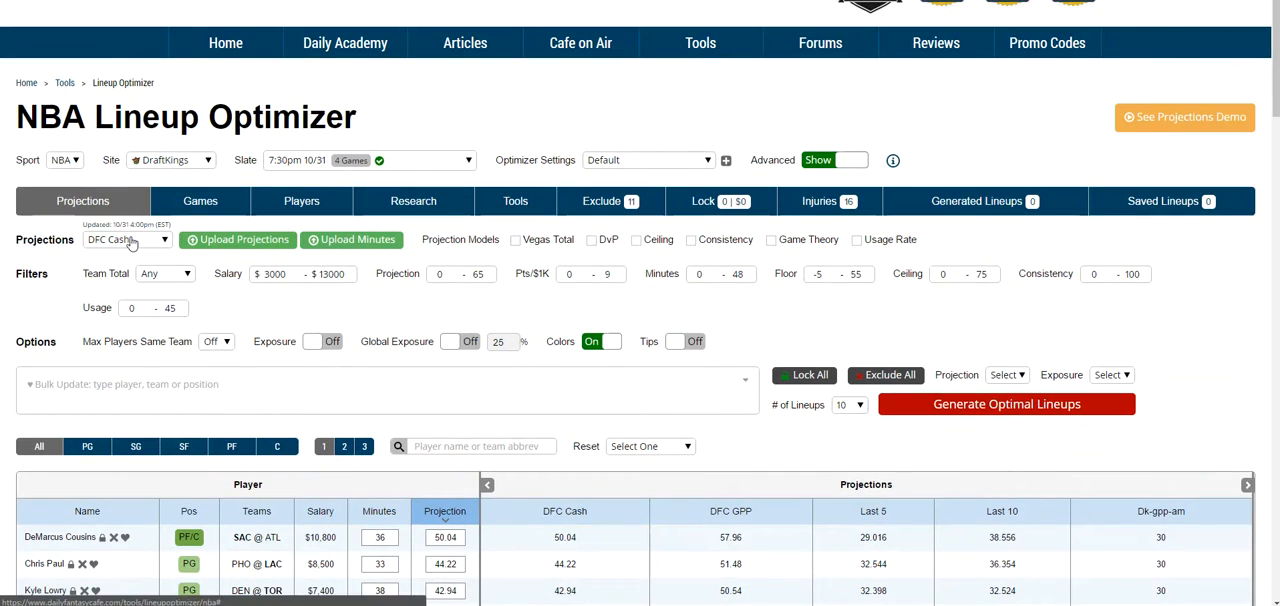
Step: Examine the available projection sources and the Projection column across the Projections, Players and Research tables
click(128, 243)
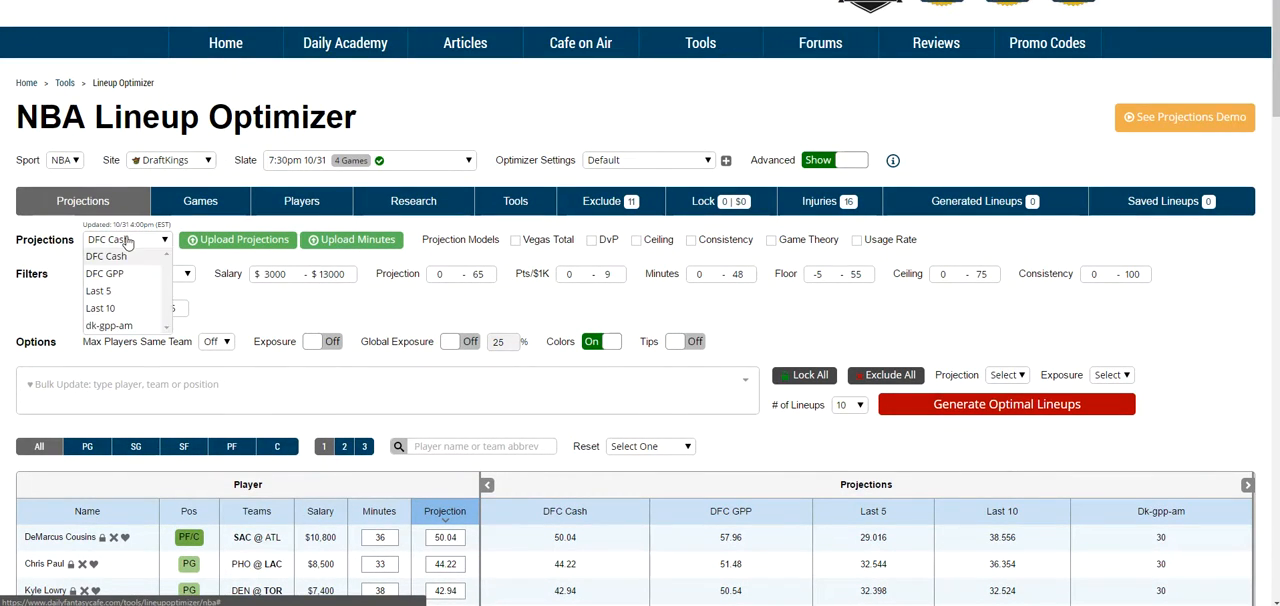
click(194, 289)
scroll(461, 474, down, 1)
scroll(461, 474, down, 2)
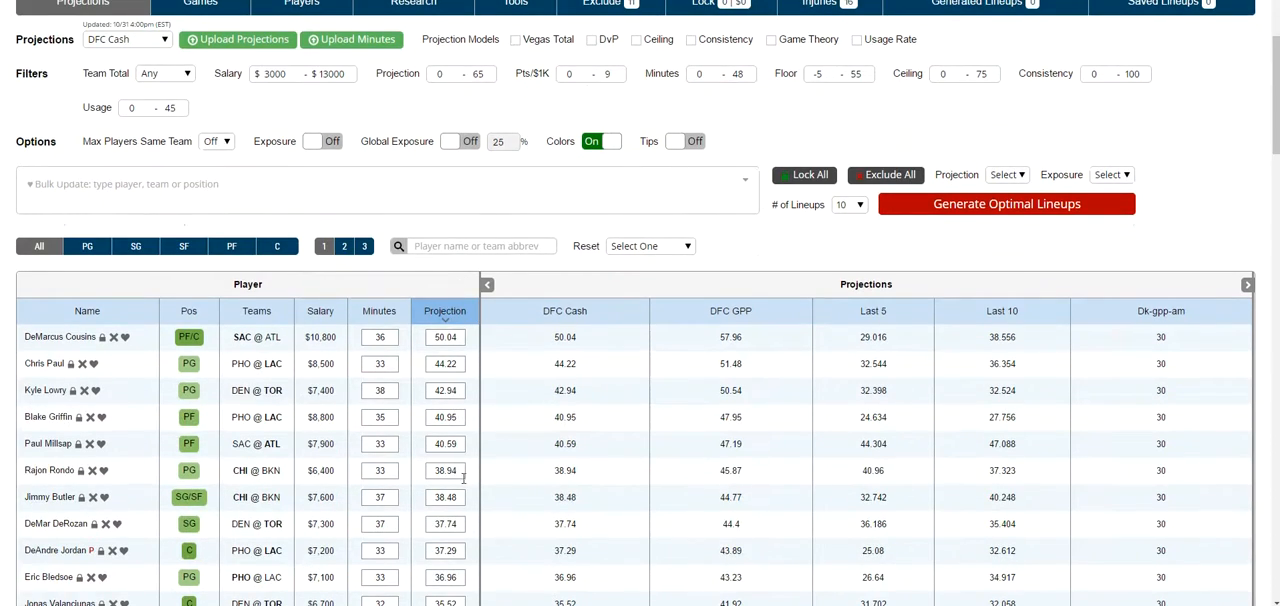
scroll(330, 300, up, 2)
click(300, 201)
scroll(297, 210, down, 3)
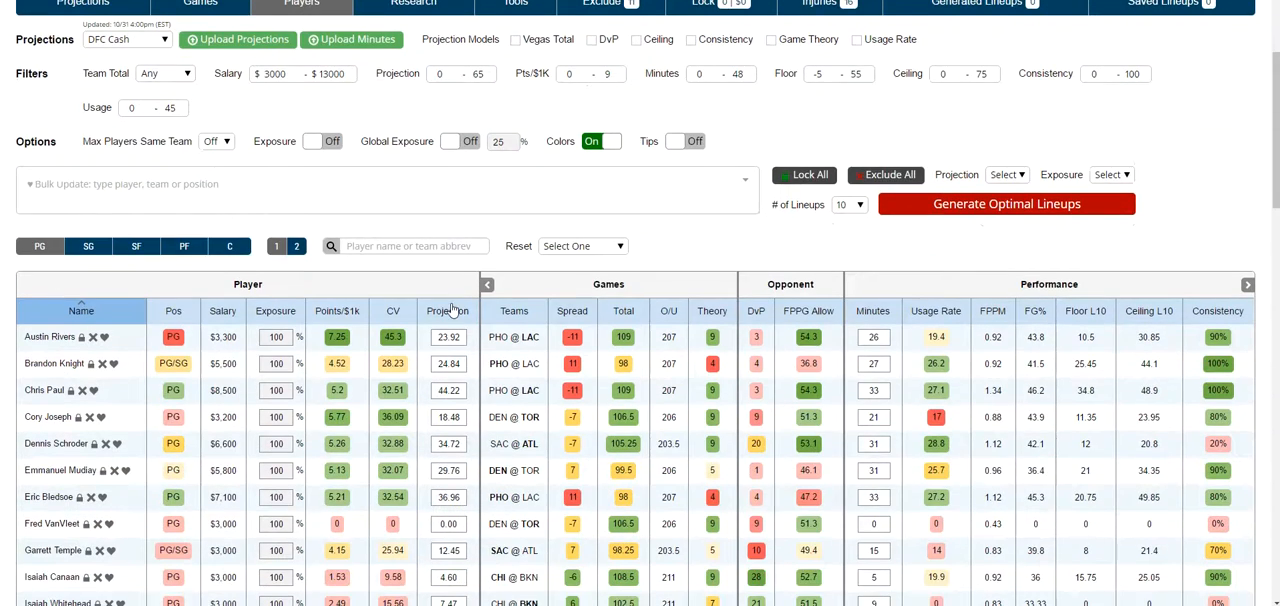
scroll(450, 441, up, 2)
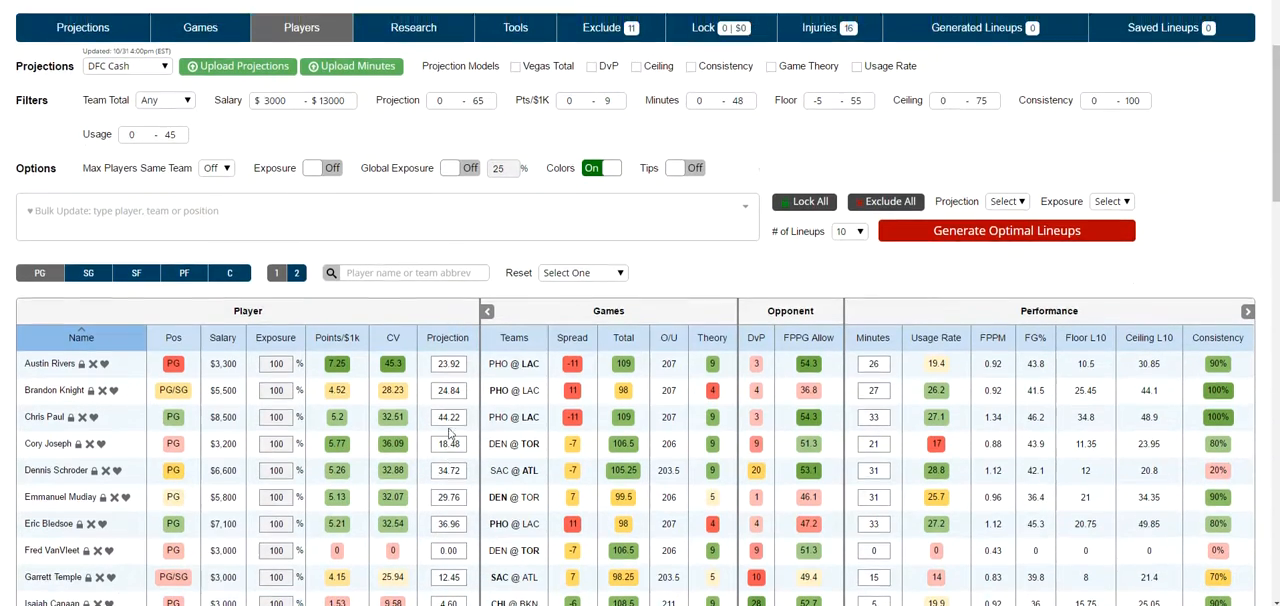
click(378, 142)
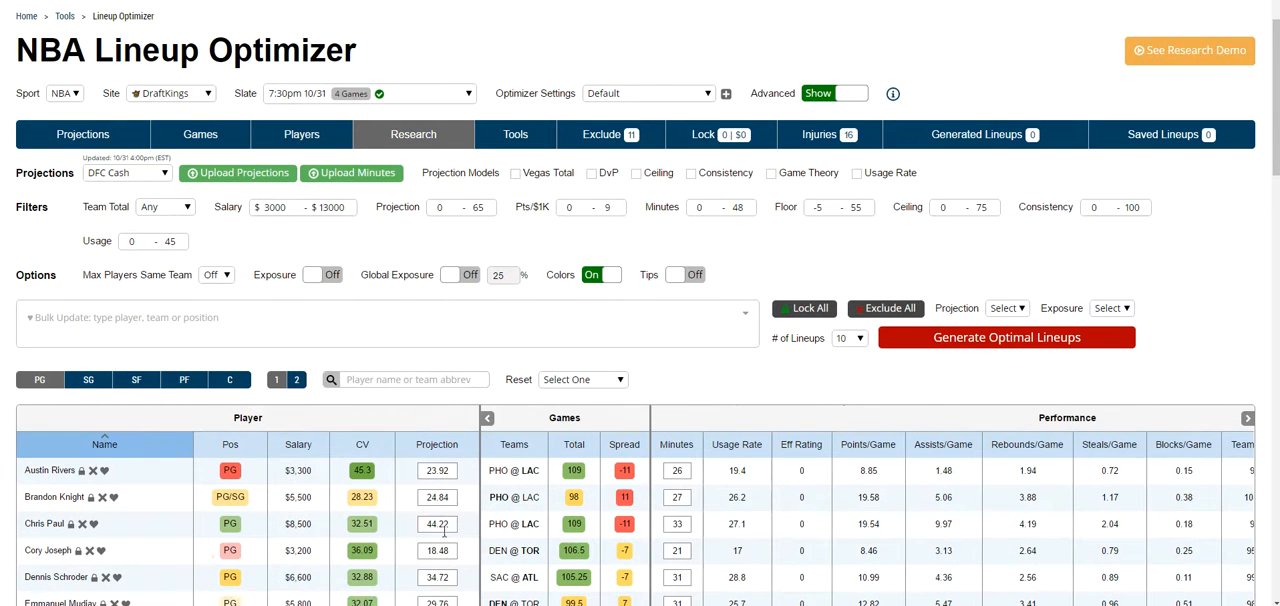
click(130, 176)
click(130, 181)
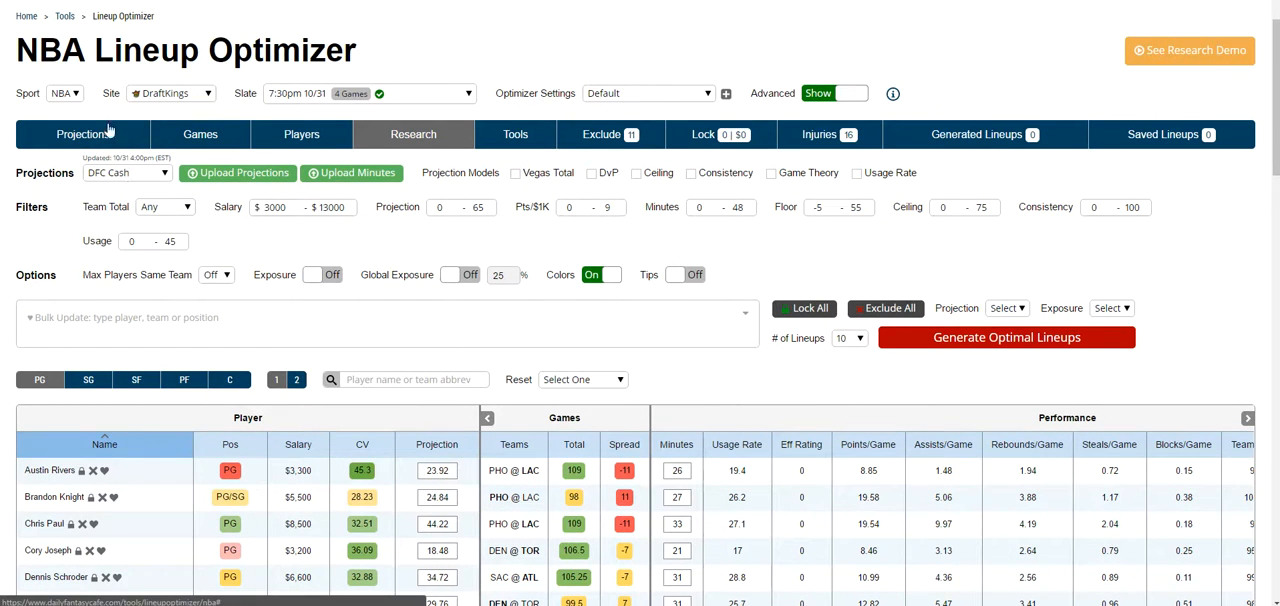
Step: Go back to the Projections table and review the selectable projection sources, including dk-gpp-am
click(94, 134)
click(116, 182)
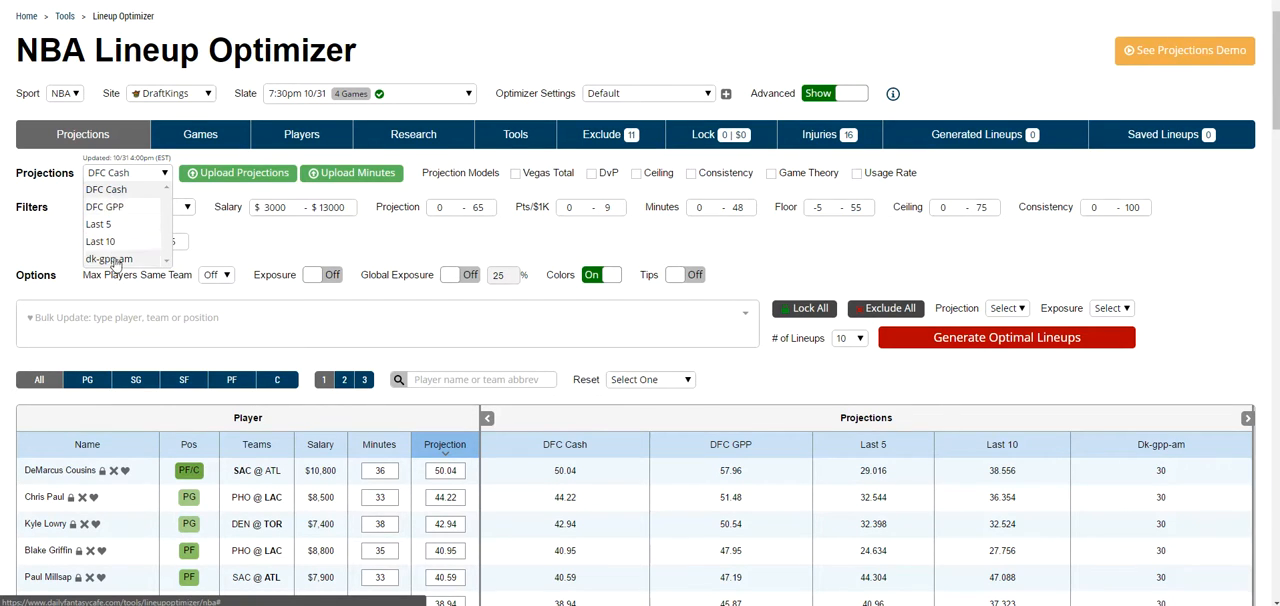
click(160, 175)
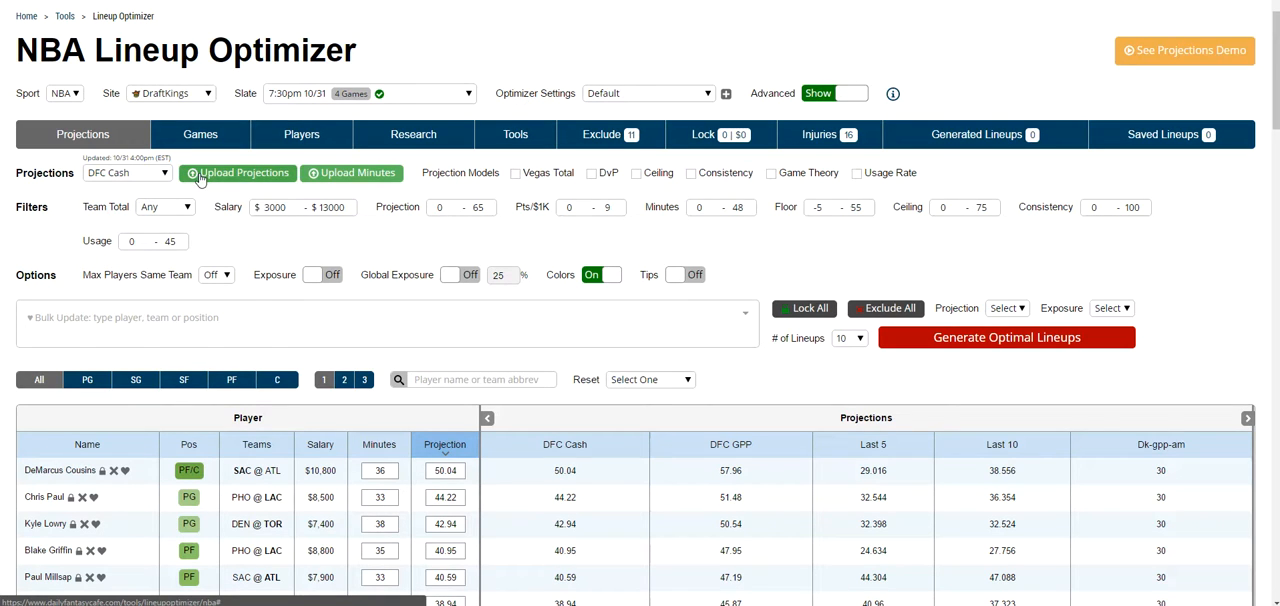
click(149, 178)
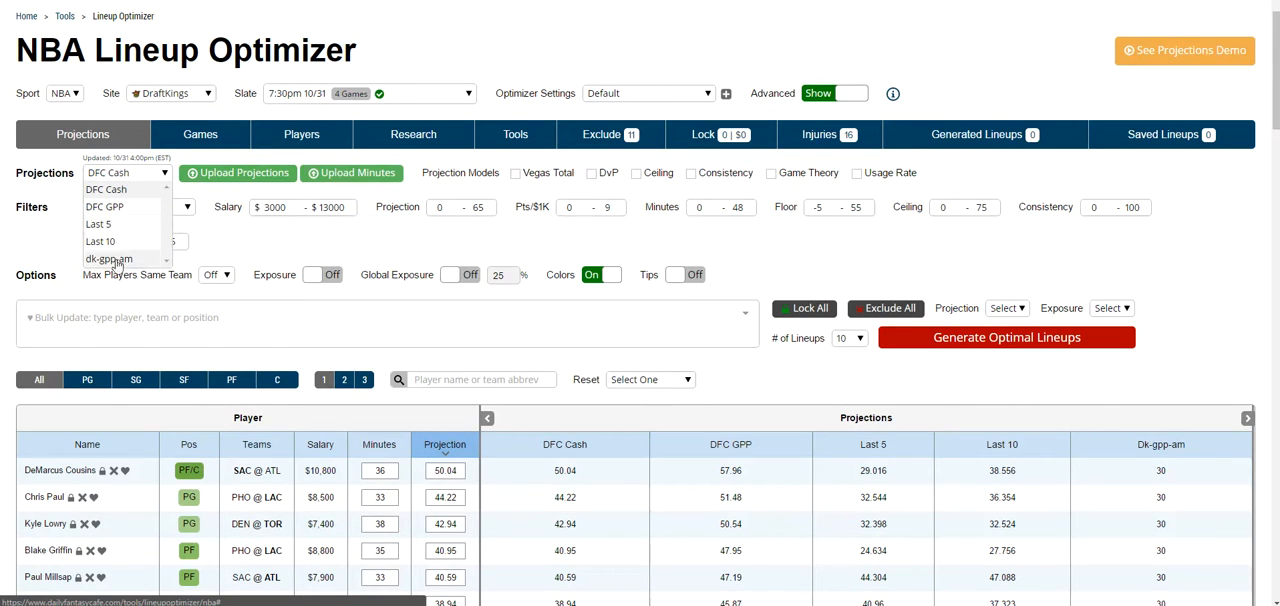
Step: Start a projections upload named dk-gpp-am and download the 10-31-2016 player file
click(229, 181)
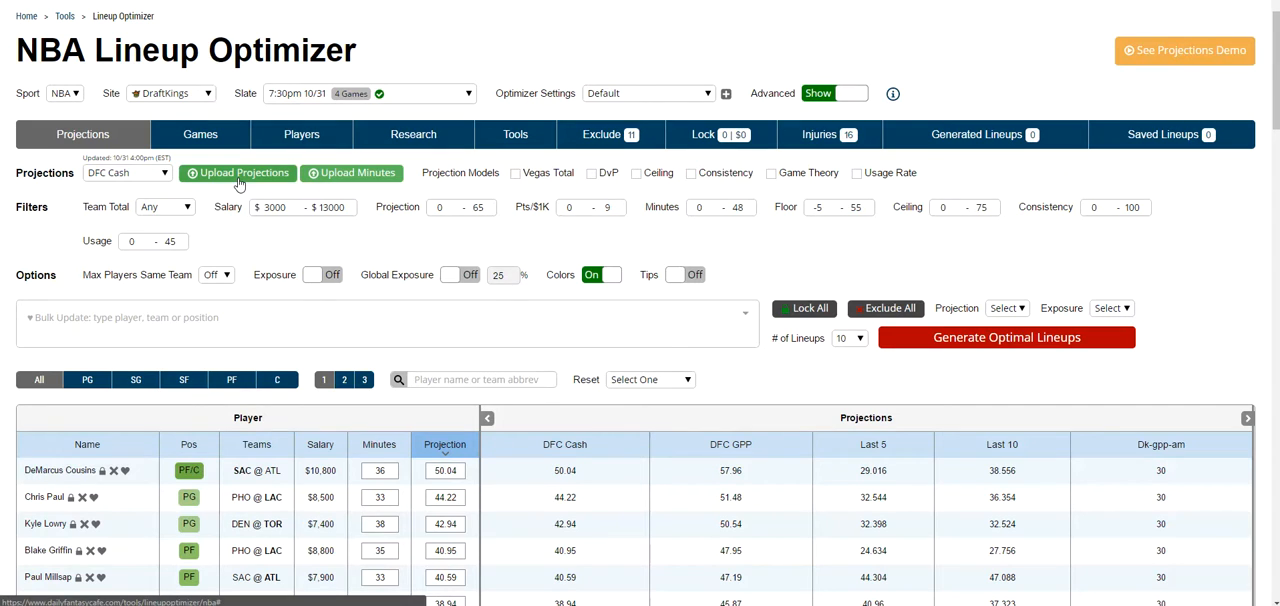
click(239, 182)
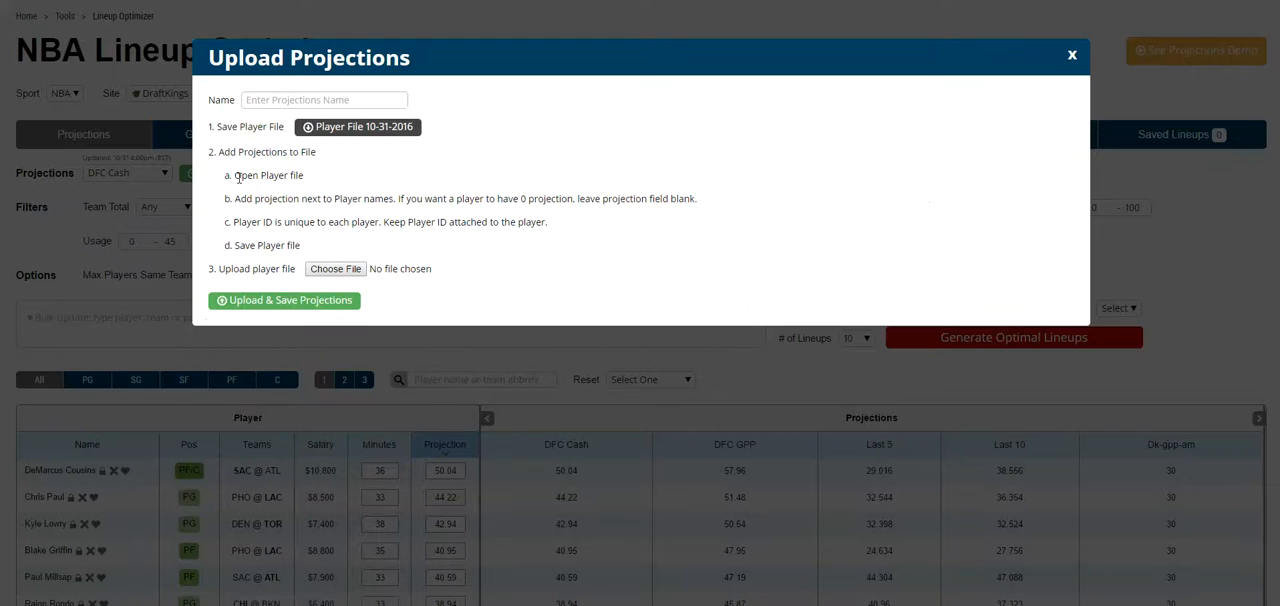
click(289, 99)
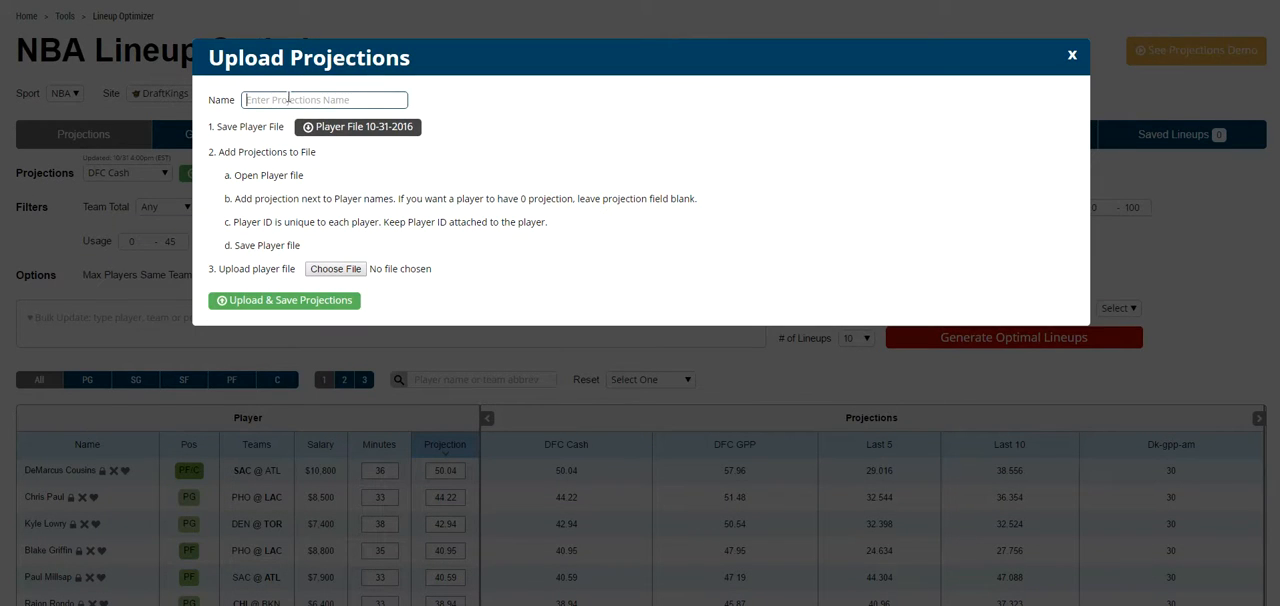
text(dk-gpp-am)
click(346, 126)
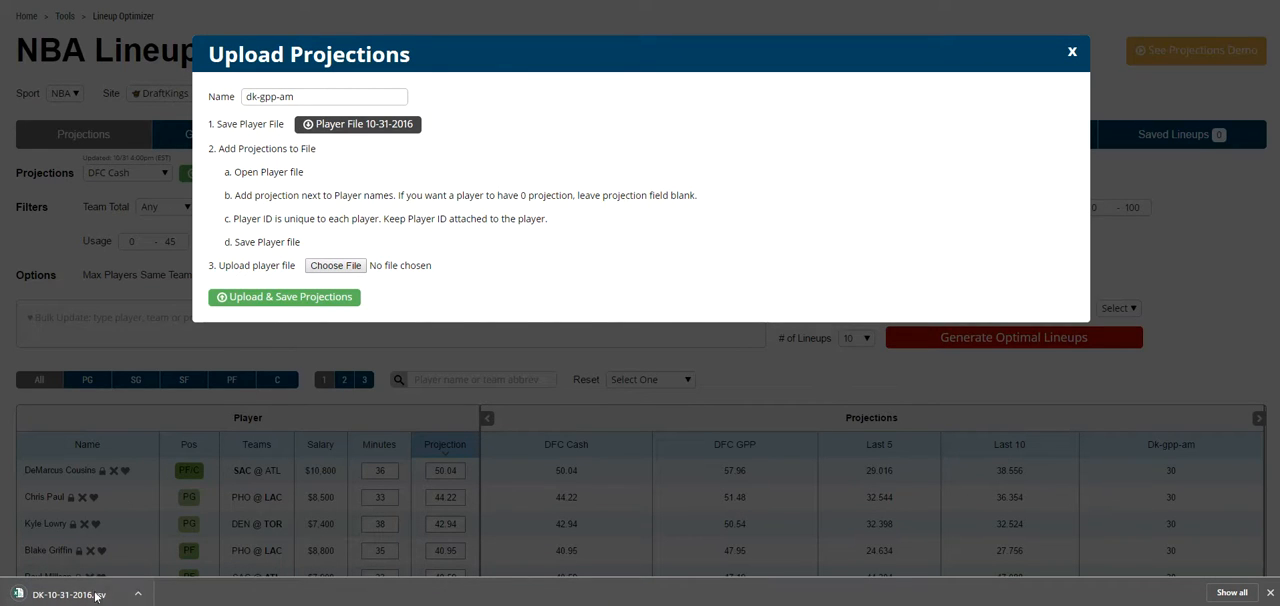
Step: Check the file selection for the player file upload, and close the upload dialog without uploading
click(338, 266)
click(1098, 466)
click(1072, 52)
Step: Sort the player table by the Dk-gpp-am projections column in ascending order
scroll(1108, 277, down, 3)
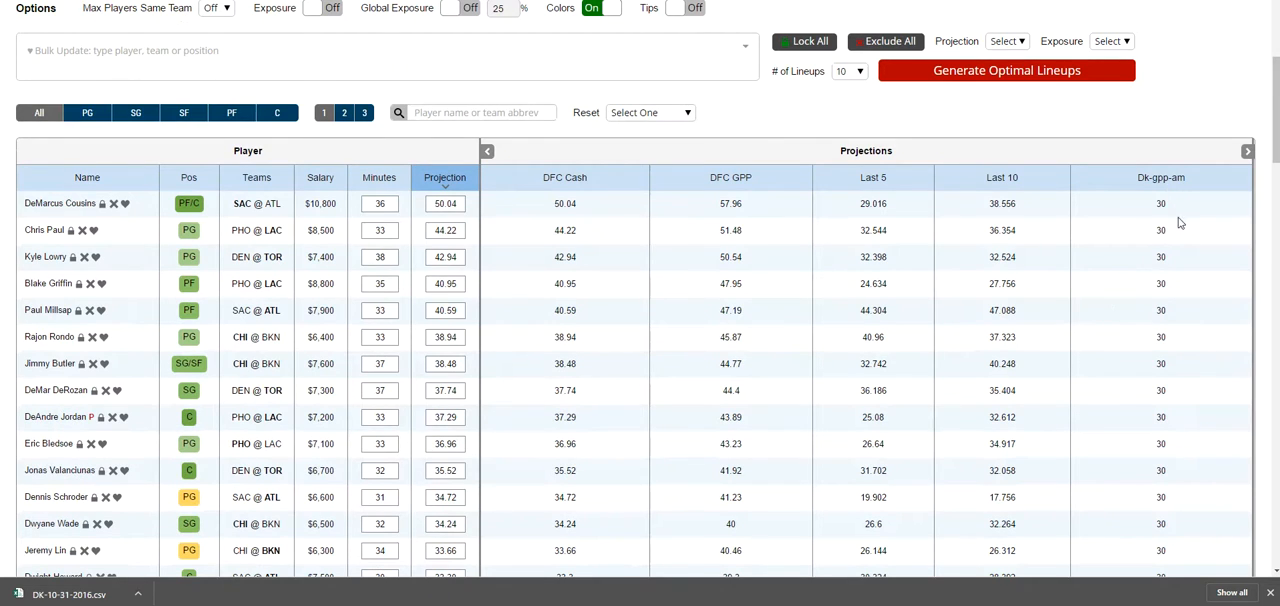
scroll(1175, 235, up, 1)
click(1176, 318)
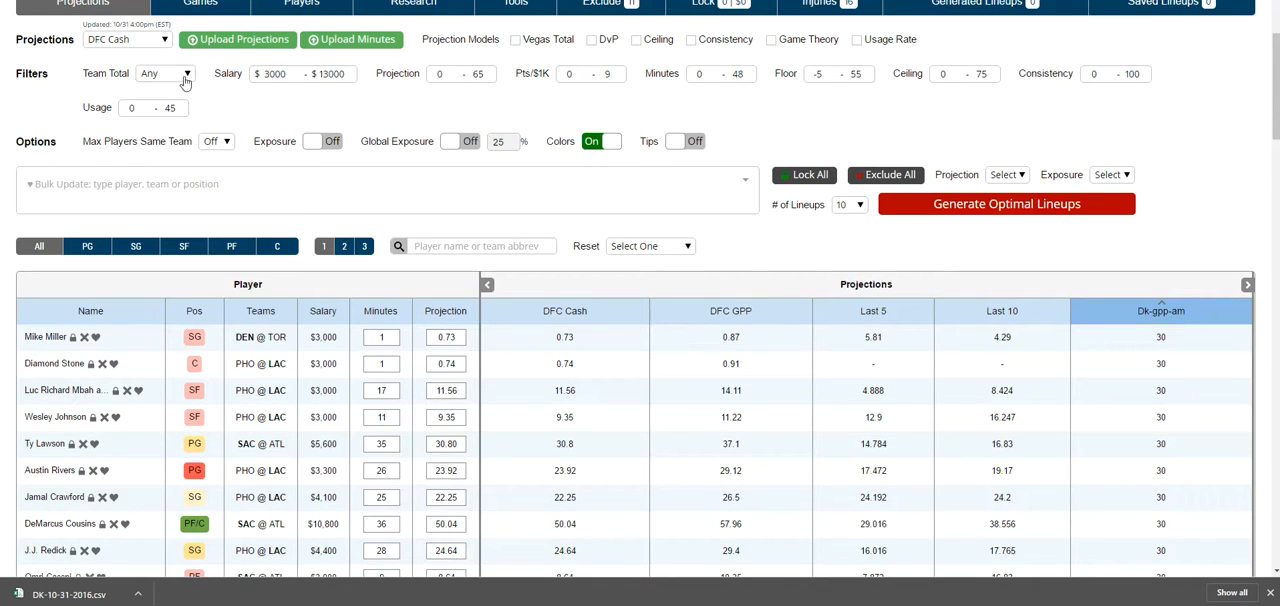
Step: Apply the uploaded dk-gpp-am projections as the active projection source
click(127, 42)
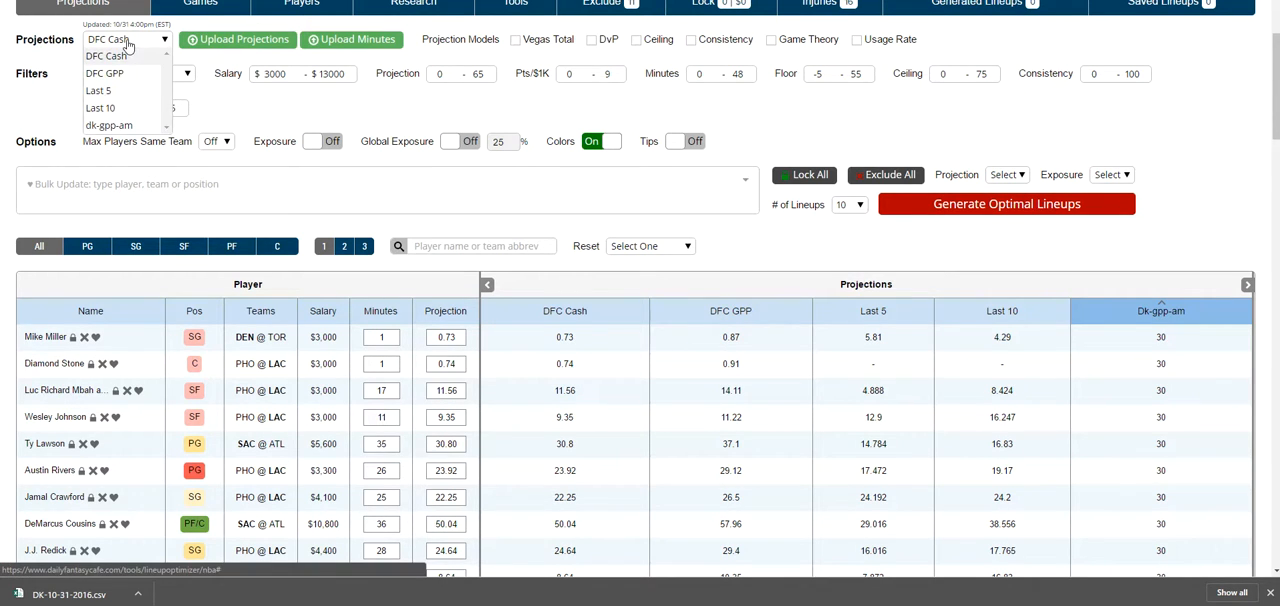
click(121, 127)
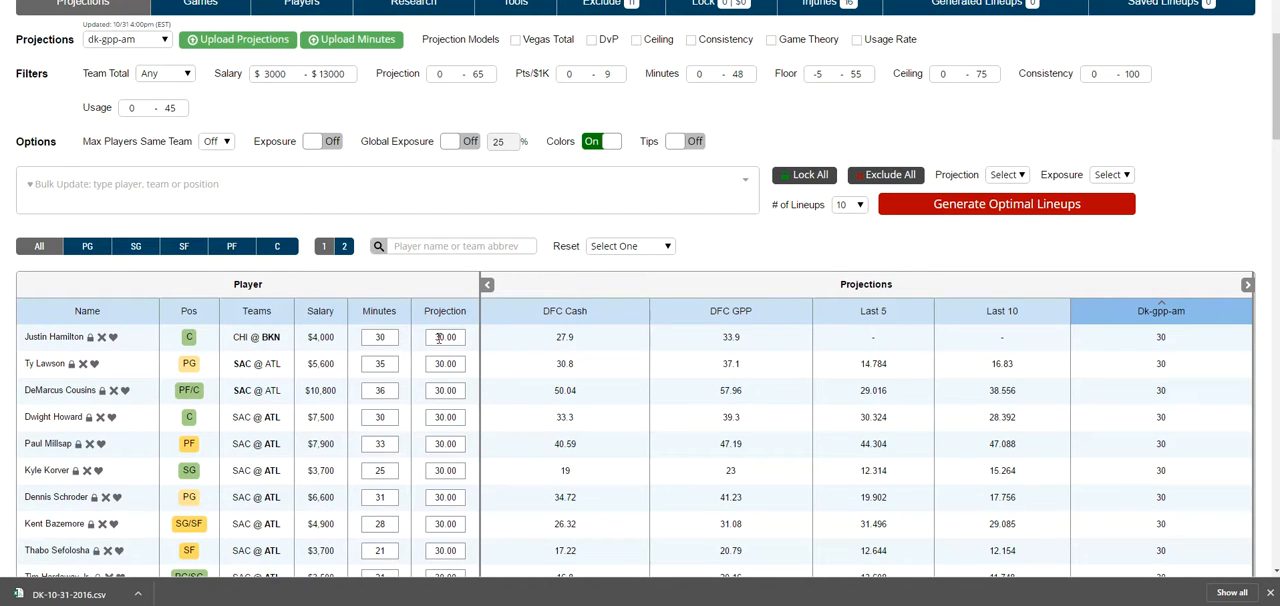
Step: Raise the filter maximums to 250 for Projection and 100 for Pts/$1K
scroll(434, 386, up, 1)
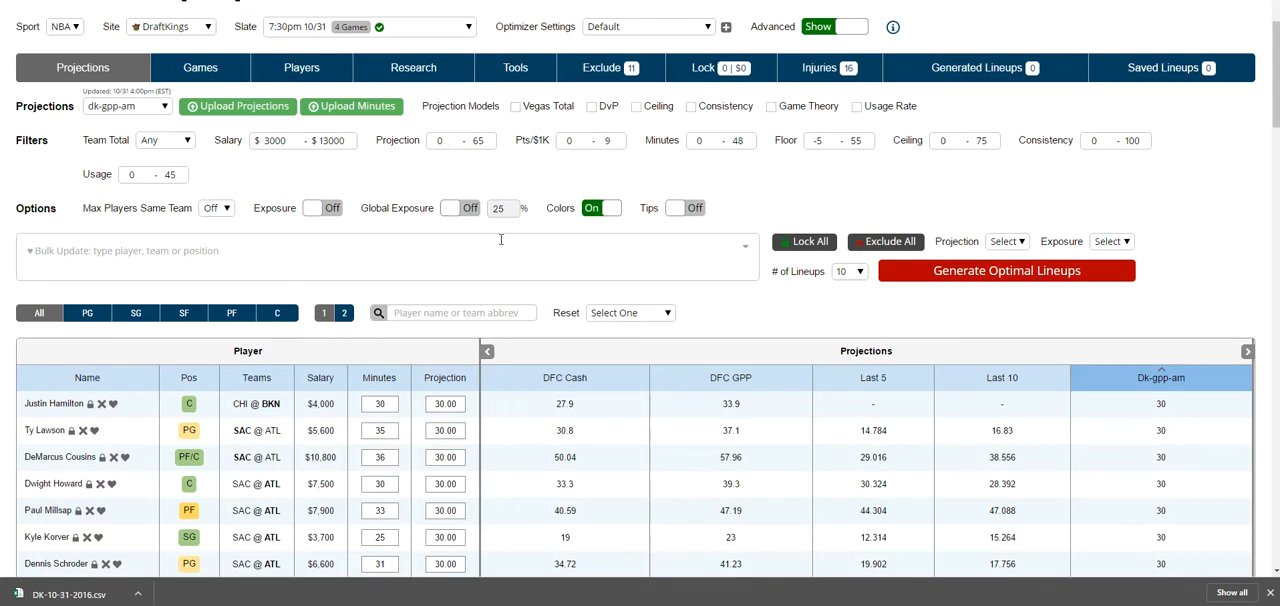
double_click(476, 143)
text(250)
double_click(607, 140)
text(1)
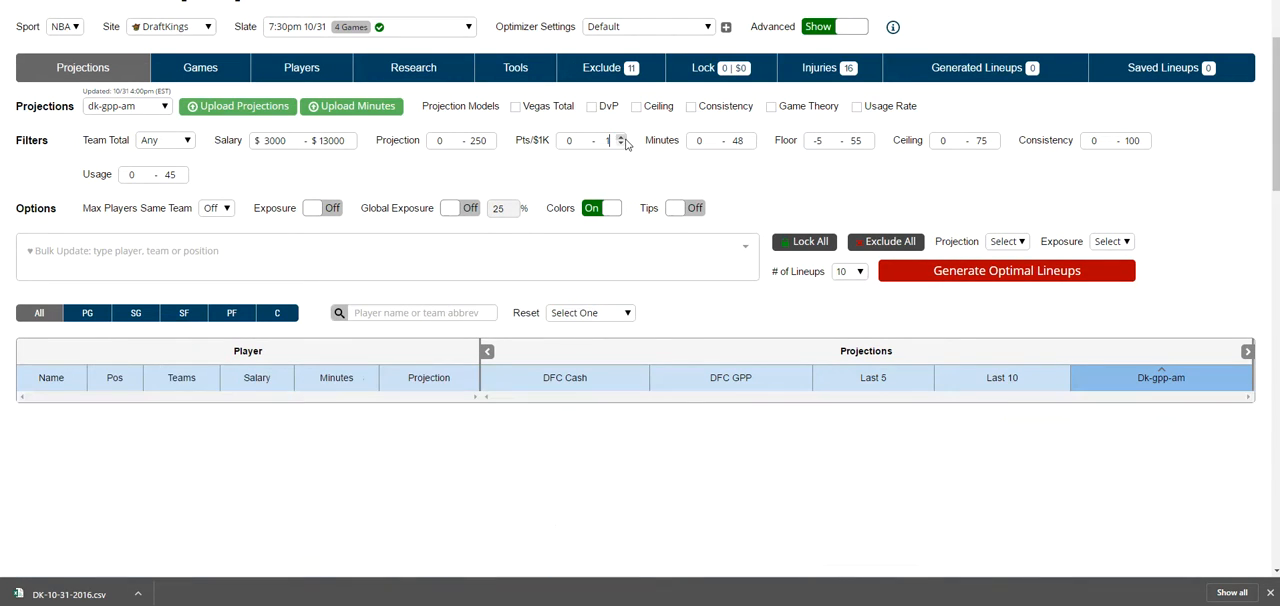
text(00)
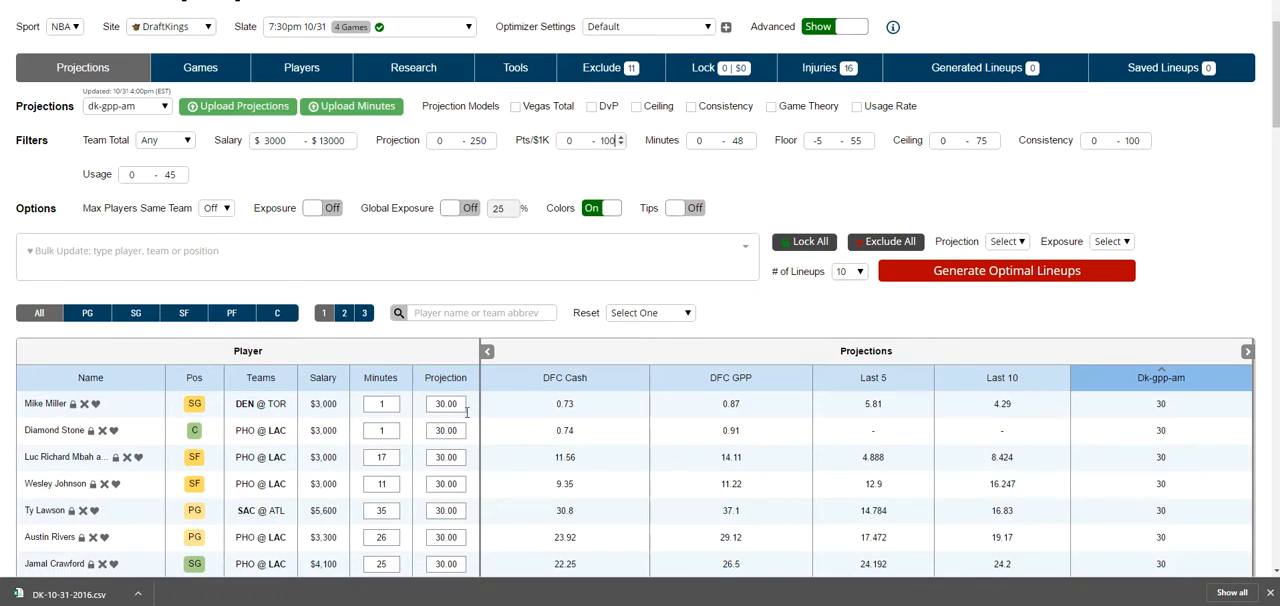
Step: Sort the player table by the Projection column from highest to lowest and review the uploaded values
click(450, 385)
click(455, 390)
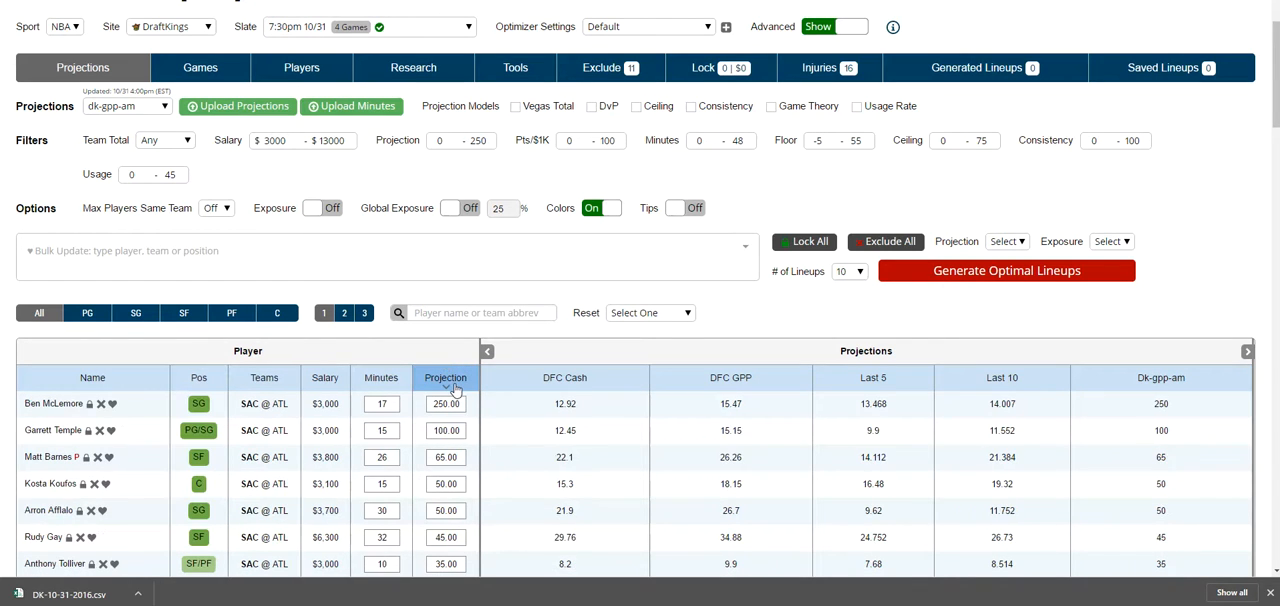
scroll(465, 323, down, 2)
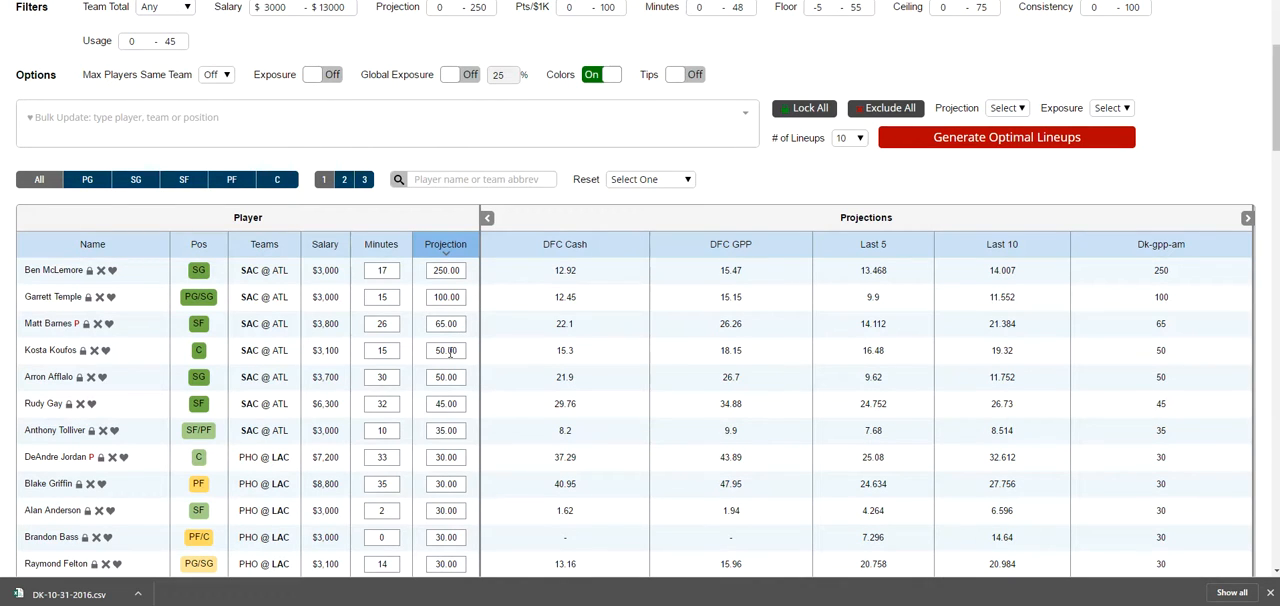
Step: Look at the minutes upload instructions, close them without uploading, and review the players' minutes and projections
scroll(470, 440, up, 3)
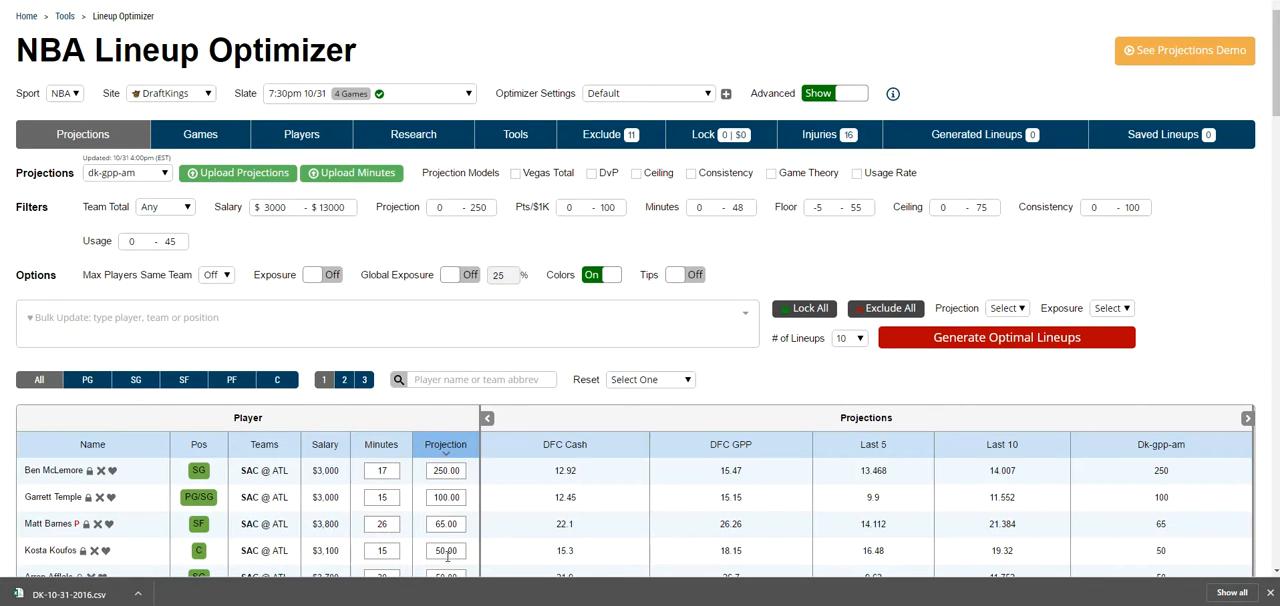
click(378, 175)
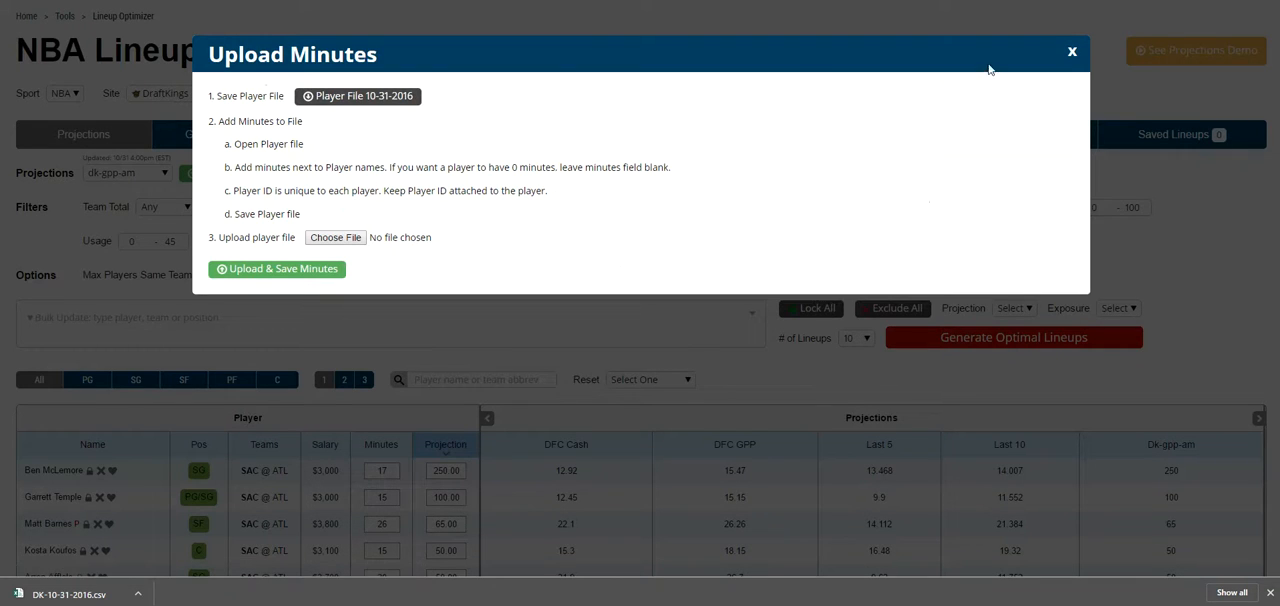
click(1076, 65)
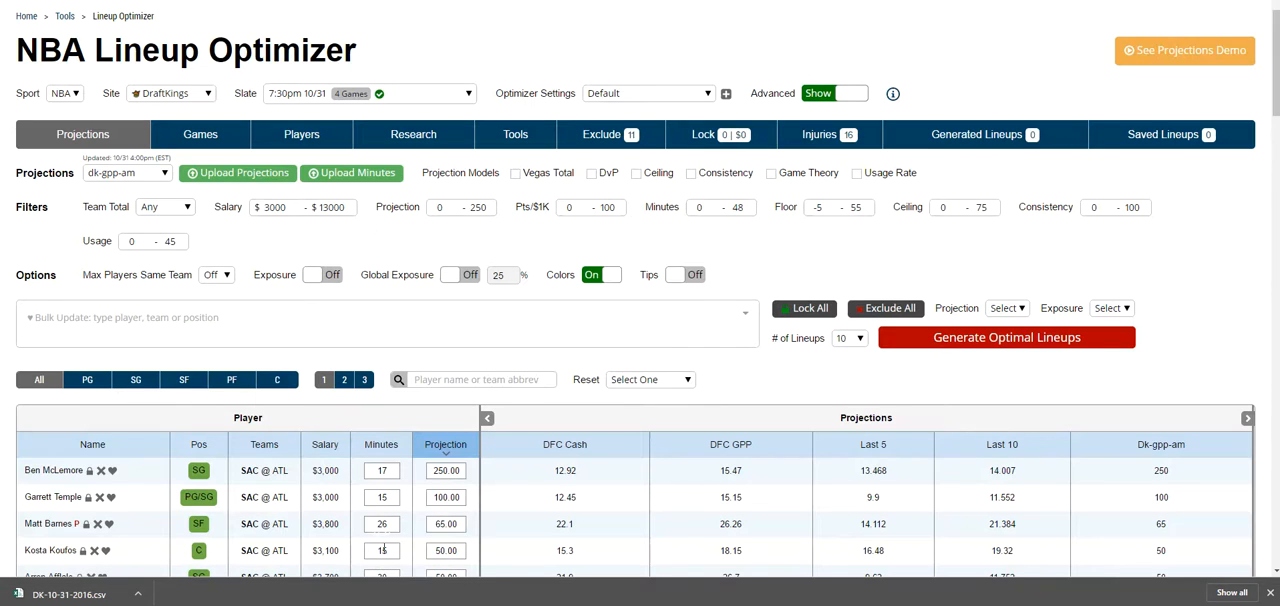
scroll(398, 518, down, 2)
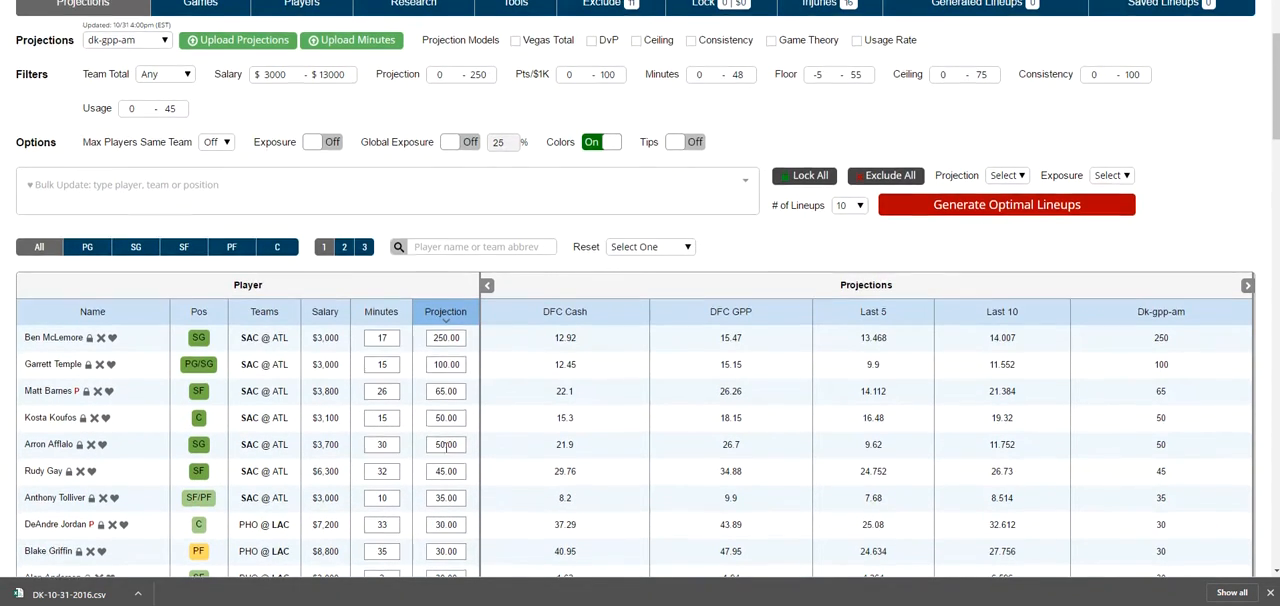
scroll(500, 375, up, 2)
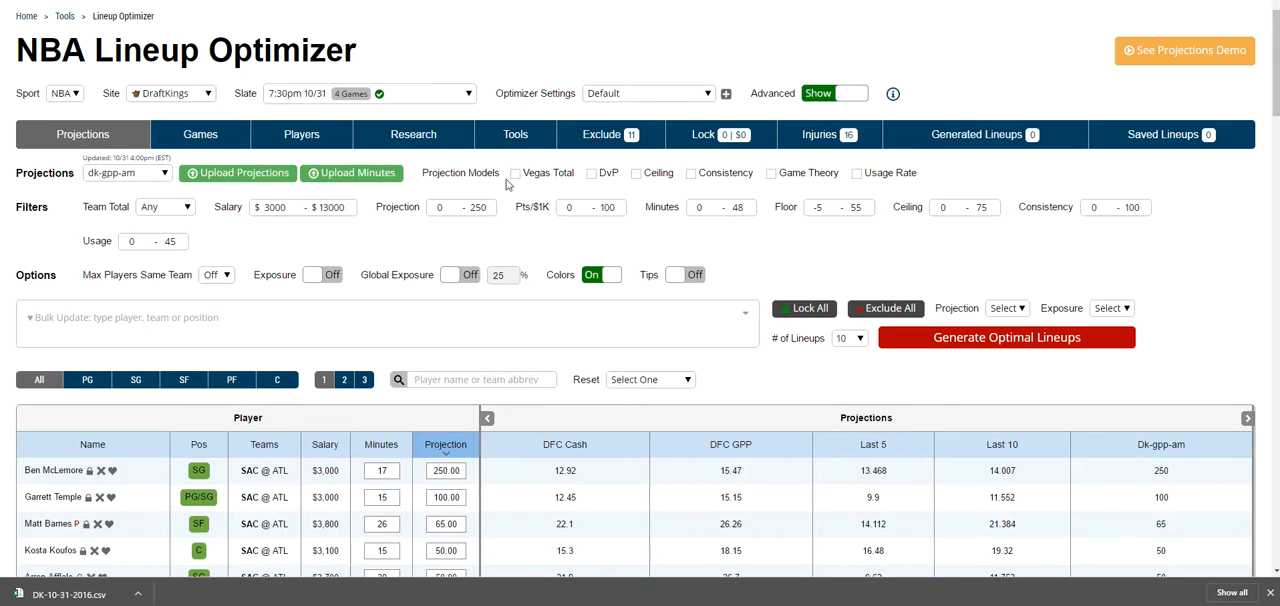
Step: Turn on the Tips option and read the descriptions of the projection models
click(695, 283)
mouse_move(548, 180)
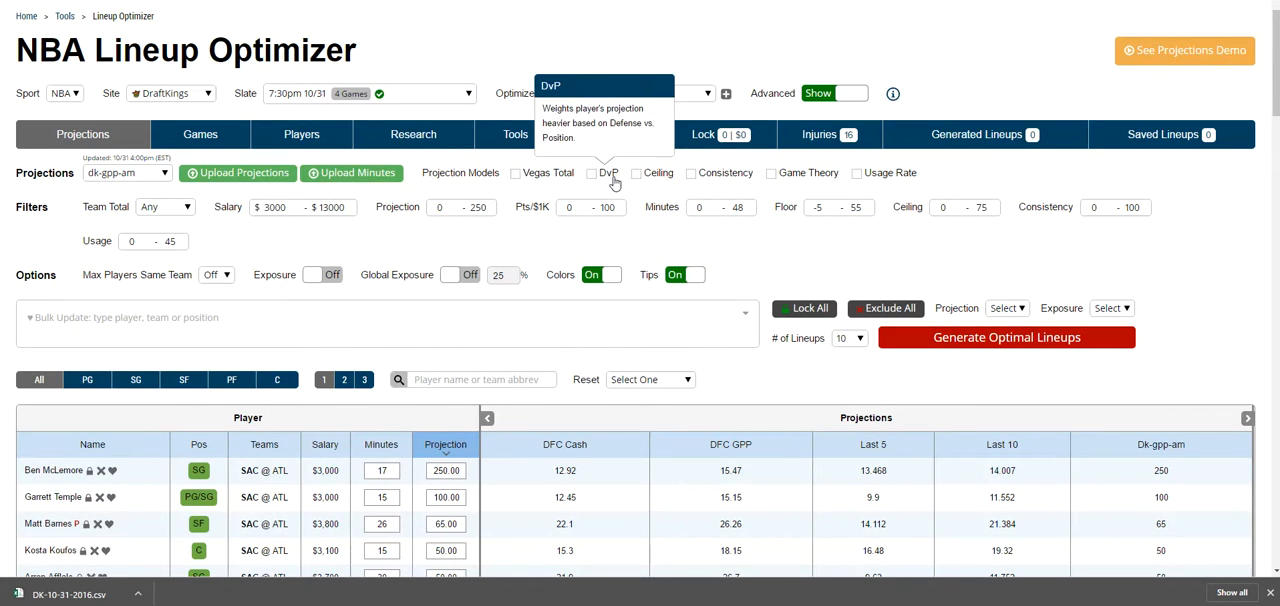
mouse_move(731, 182)
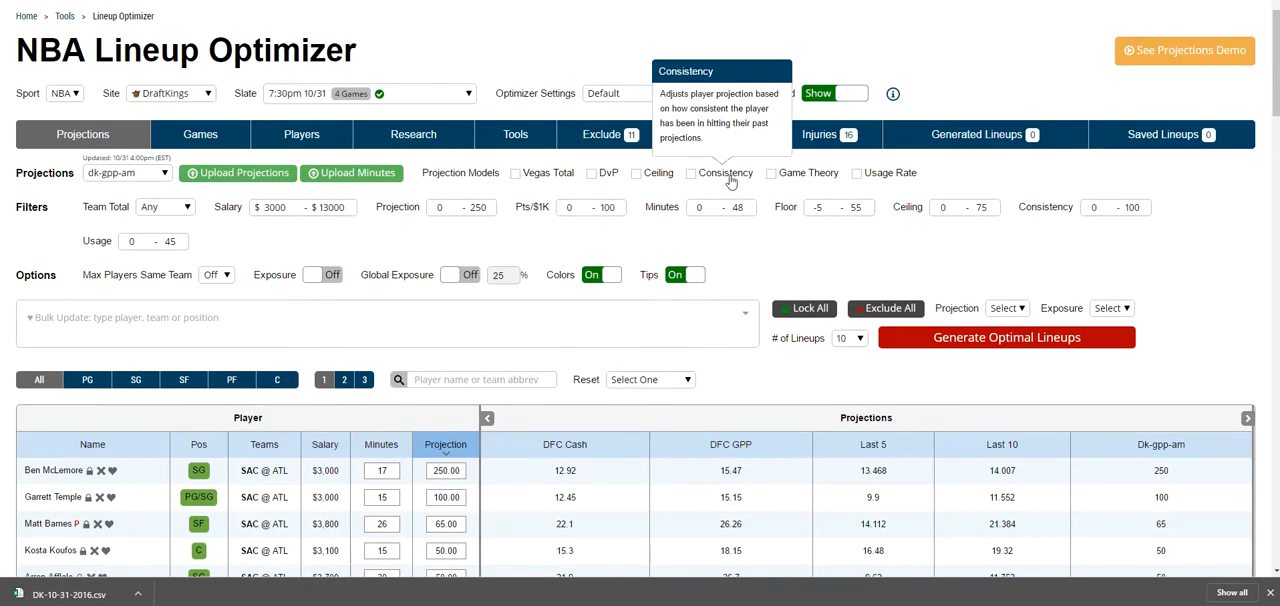
Step: Switch the Vegas Total projection model on, off and on again to compare its effect on player projections
click(515, 174)
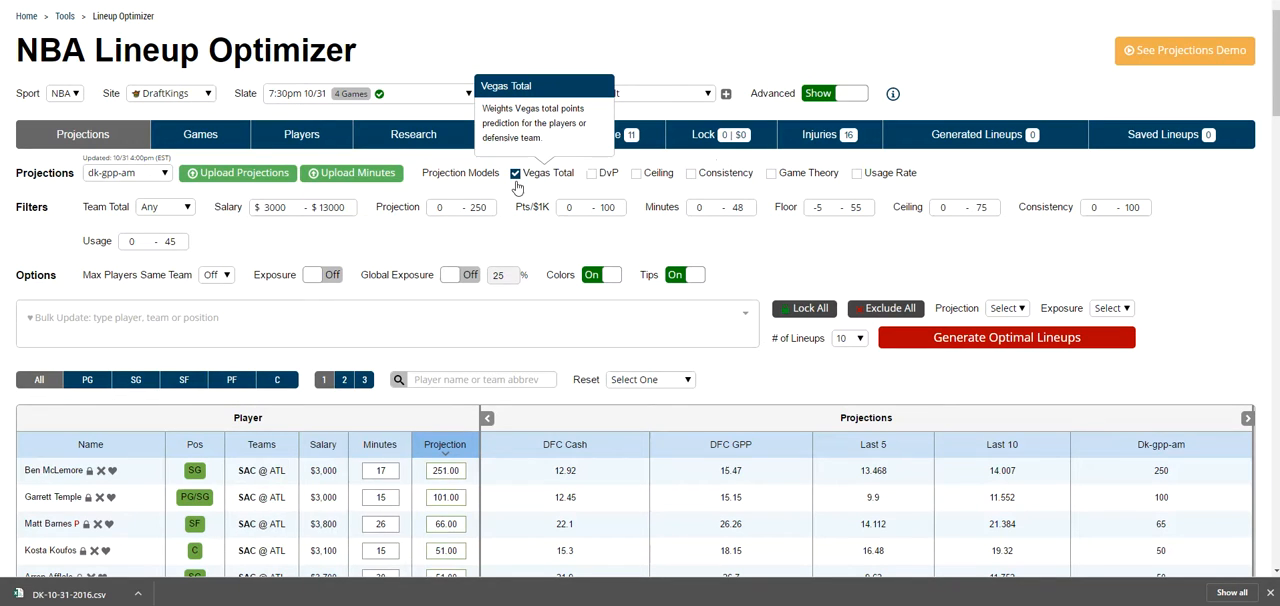
click(515, 174)
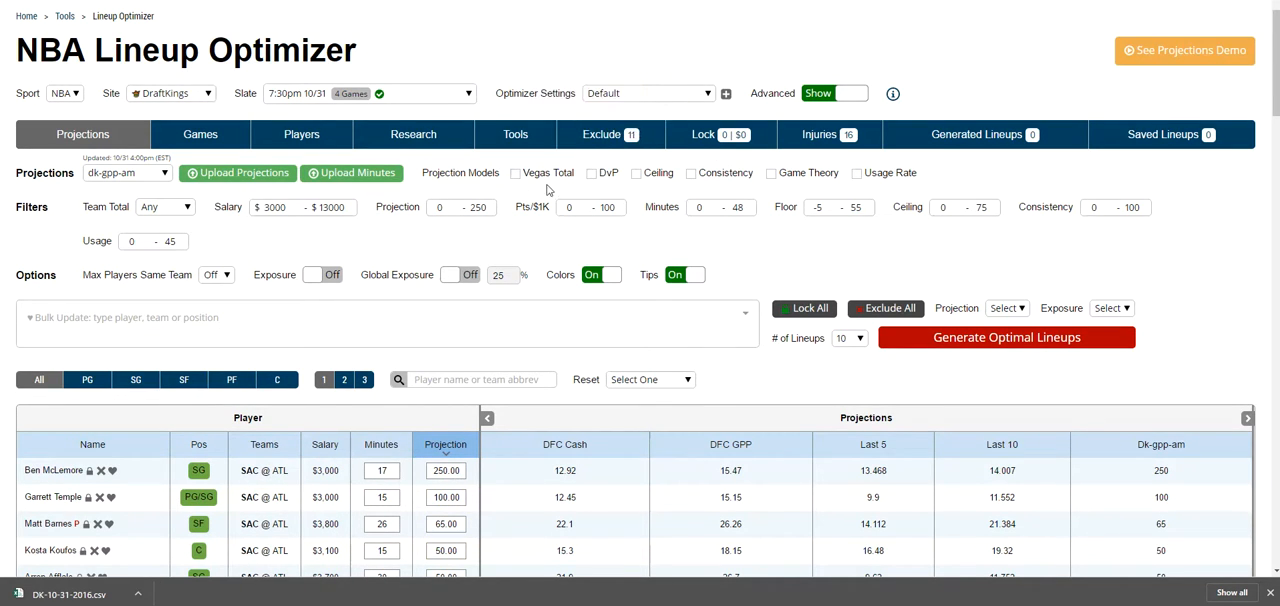
click(516, 175)
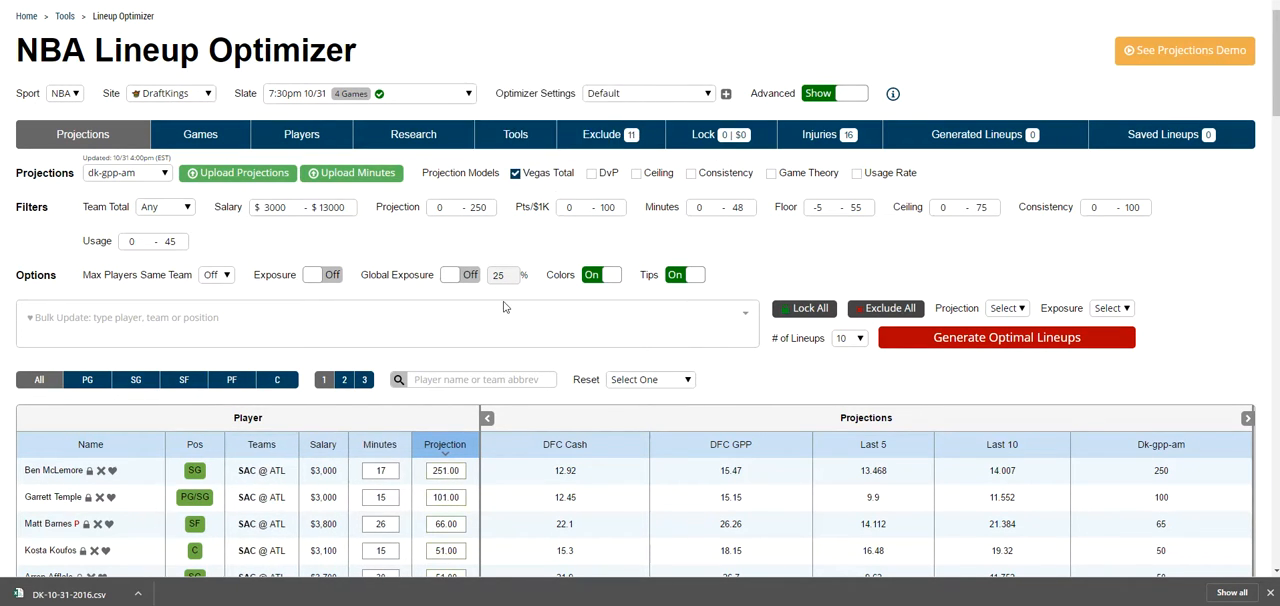
scroll(527, 305, down, 2)
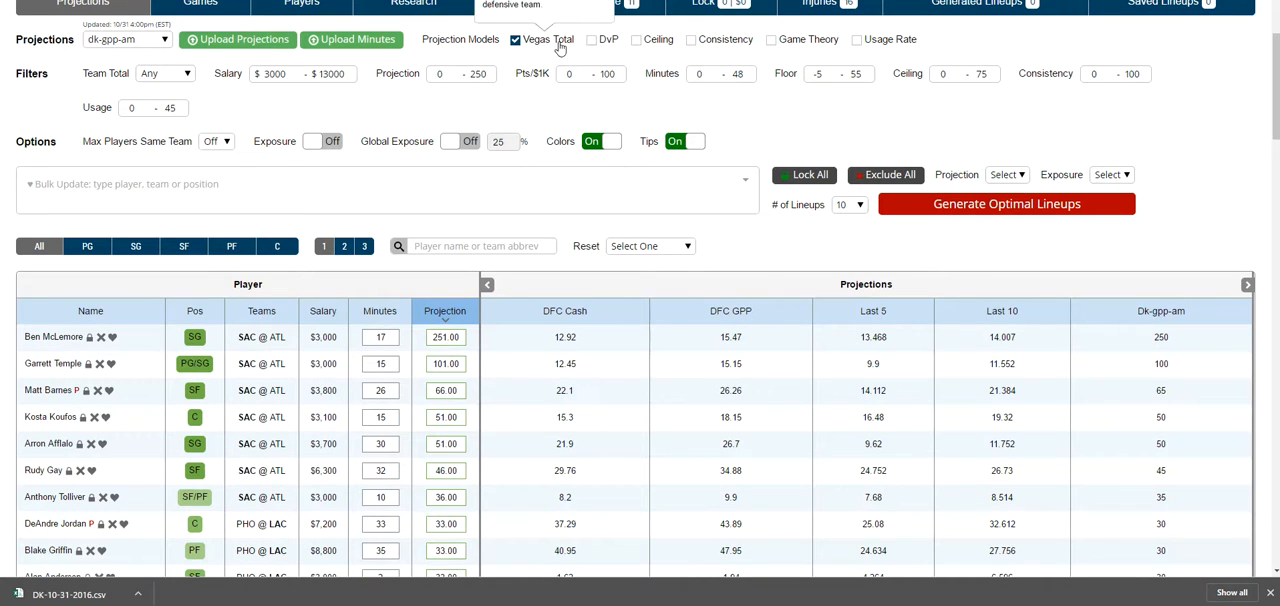
Step: Add the DvP projection model to Vegas Total and review the adjusted player projections
click(607, 41)
scroll(617, 135, up, 2)
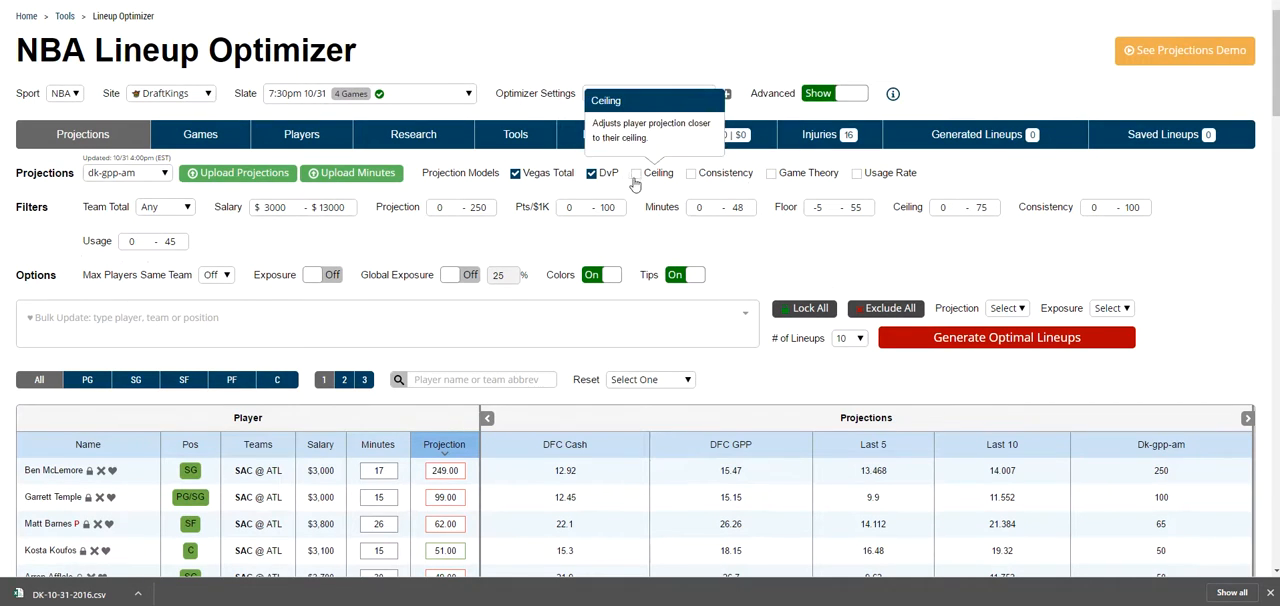
scroll(555, 313, down, 1)
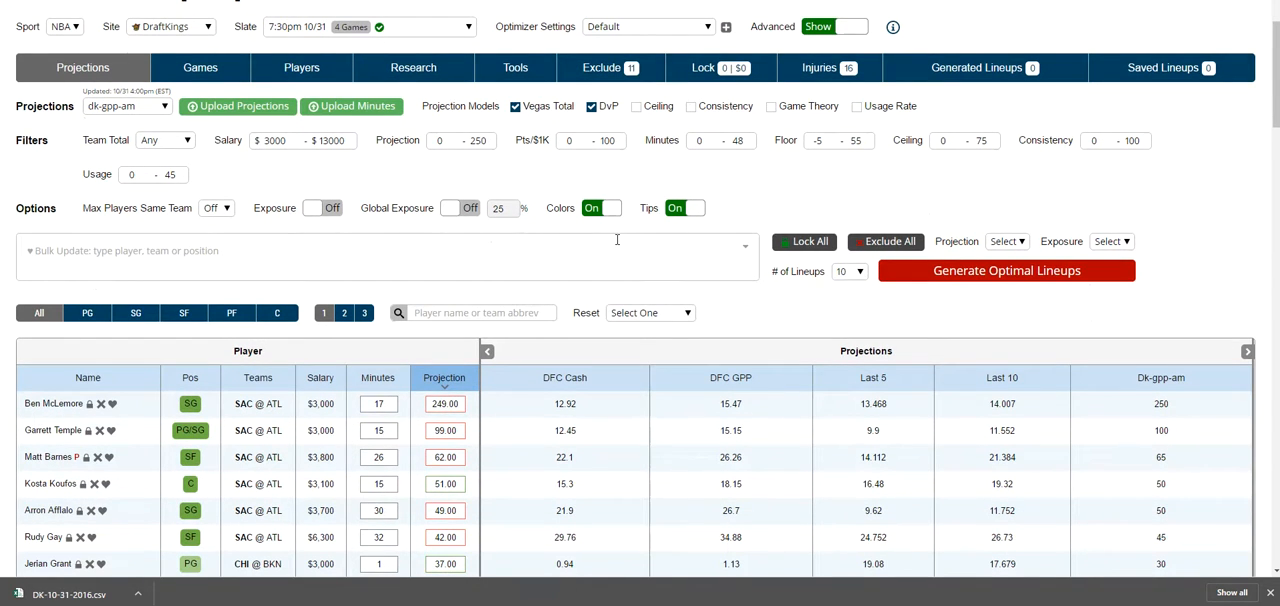
scroll(617, 240, up, 2)
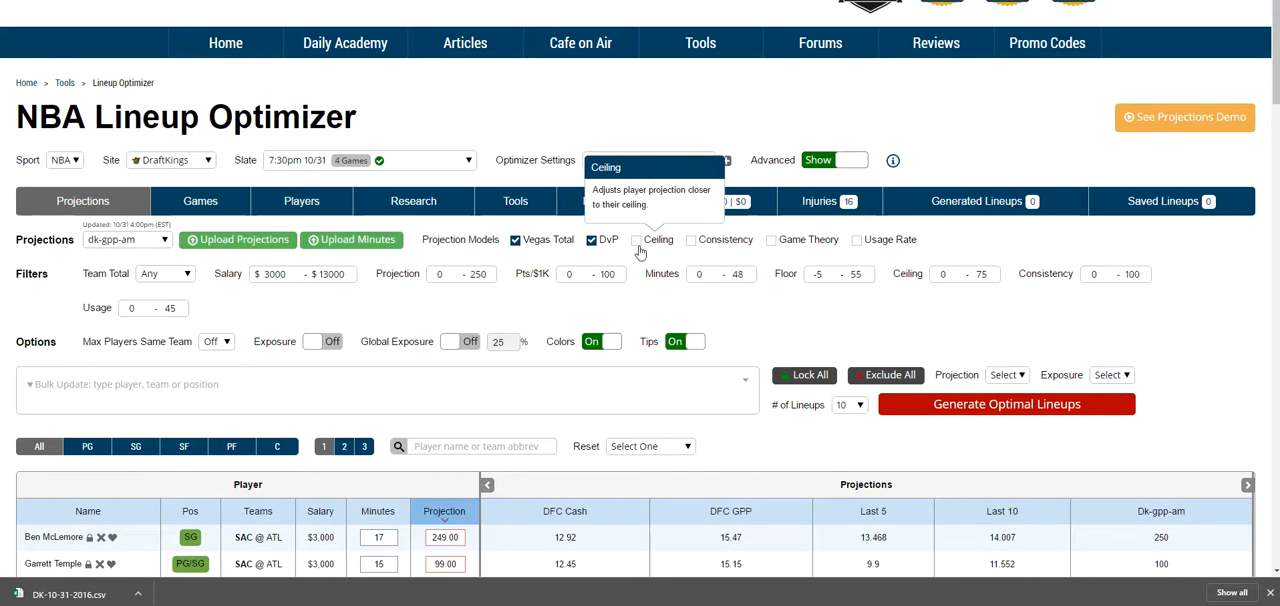
Step: Turn off the Vegas Total and DvP models, and read the Game Theory and Usage Rate descriptions
click(591, 241)
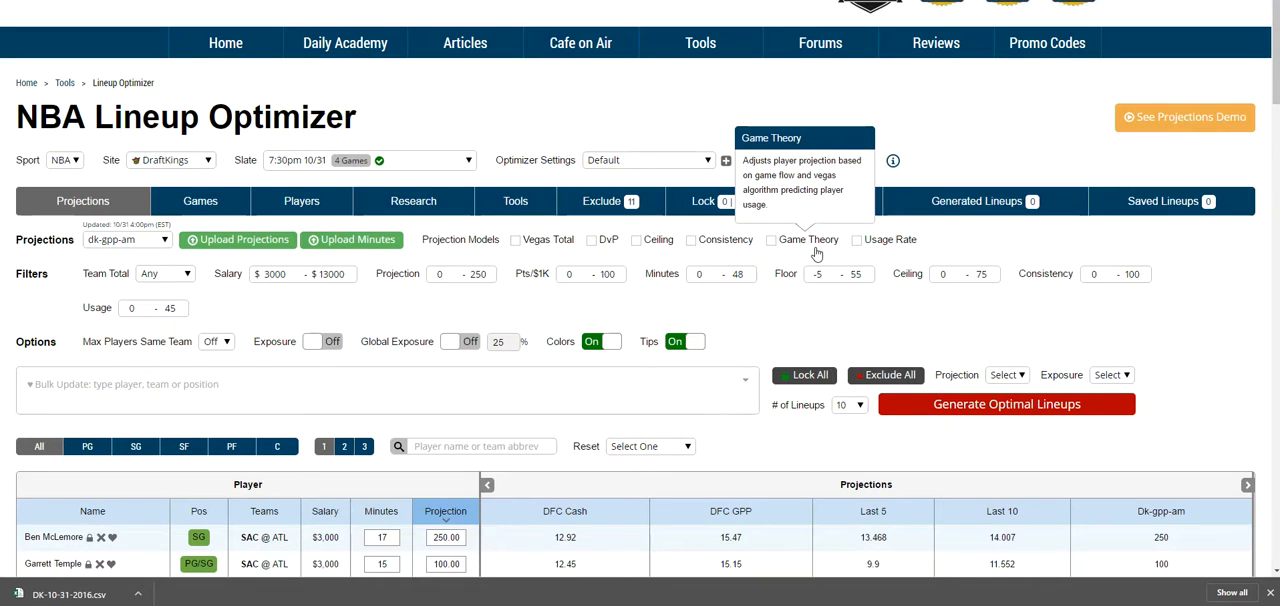
scroll(816, 254, down, 1)
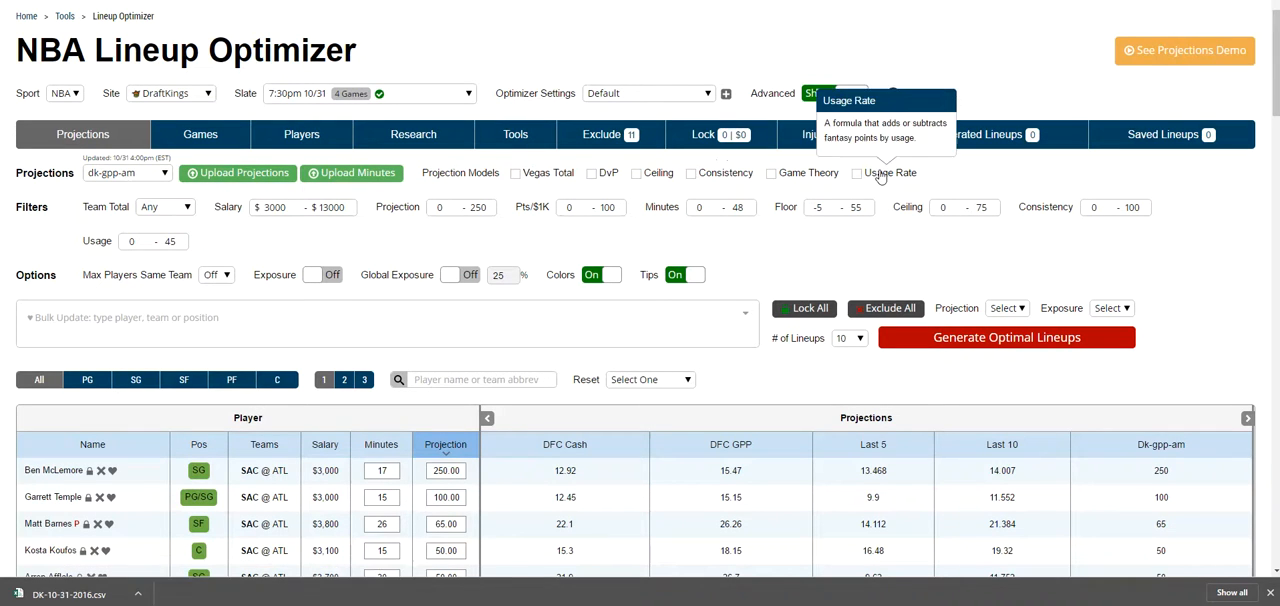
scroll(899, 225, down, 1)
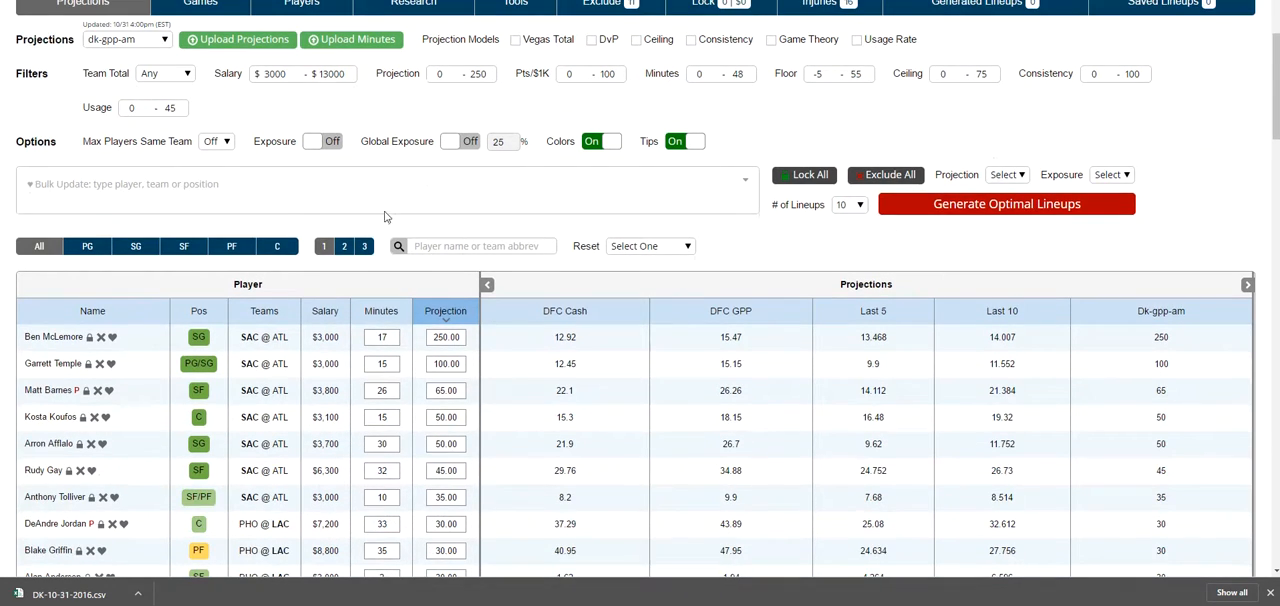
Step: Filter the player table by position through PG, SG and SF, ending on PF
scroll(899, 225, up, 2)
scroll(316, 207, down, 3)
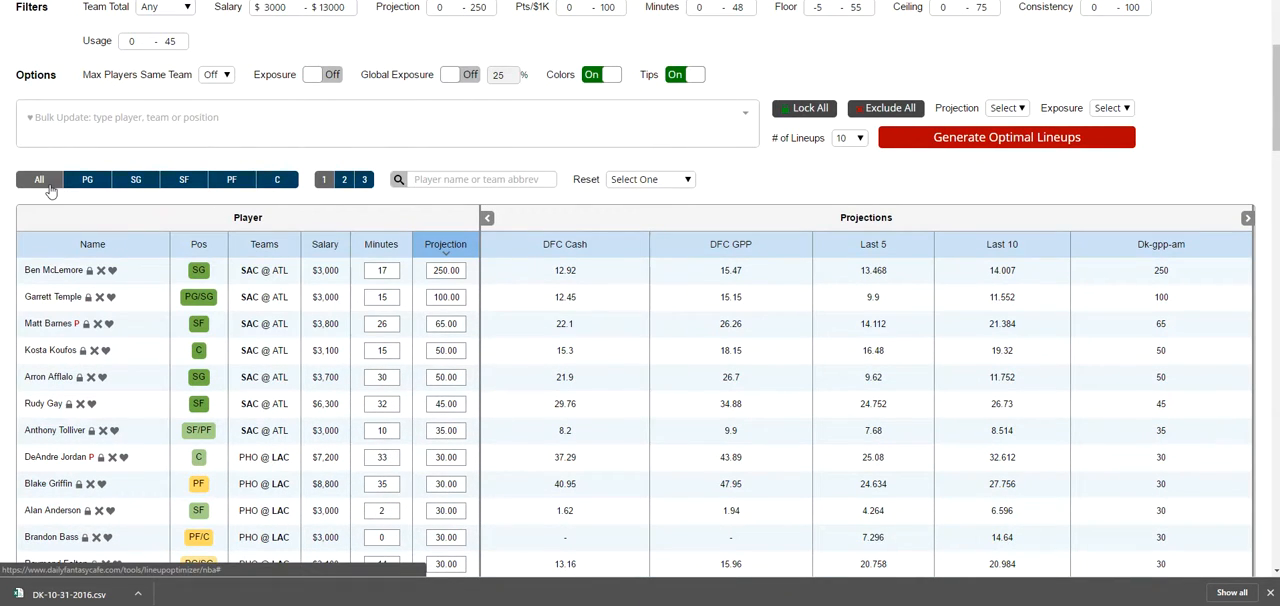
click(447, 179)
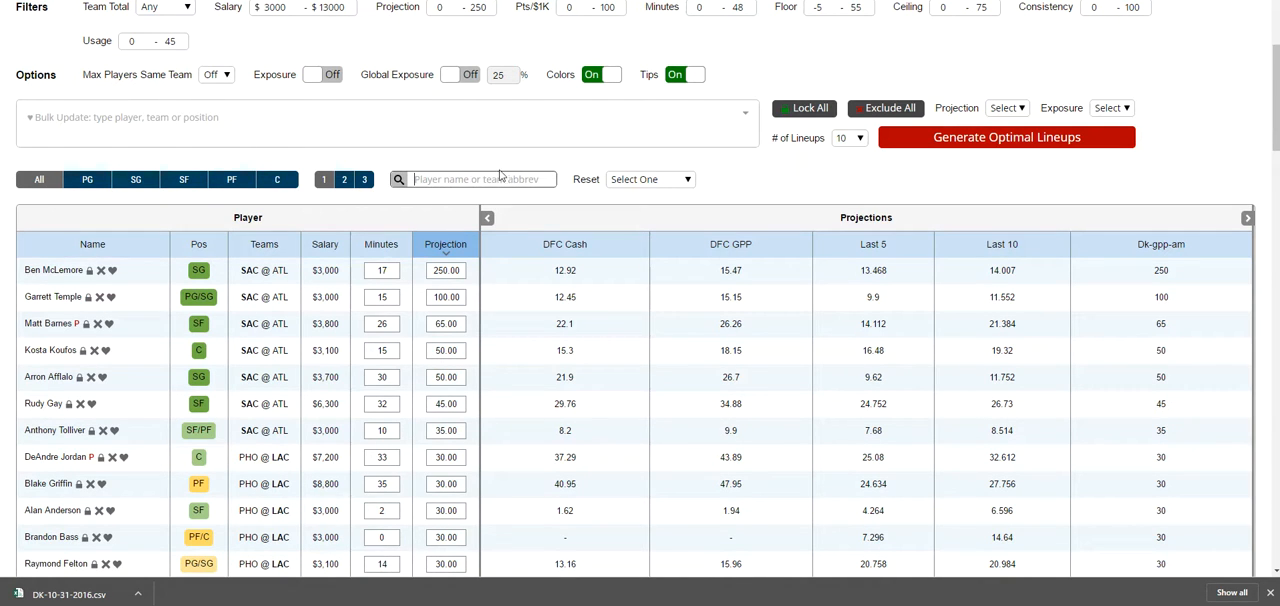
click(87, 180)
click(136, 180)
click(184, 180)
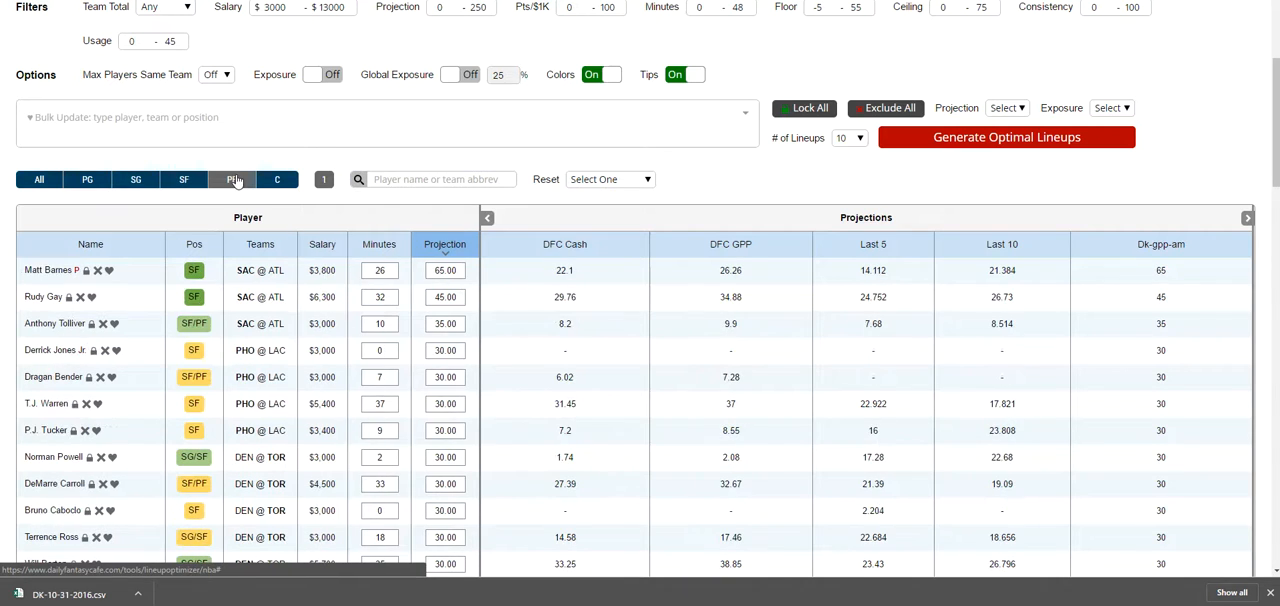
click(236, 180)
Step: Reset the projections, and generate 10 optimal lineups from the dk-gpp-am projections
click(615, 180)
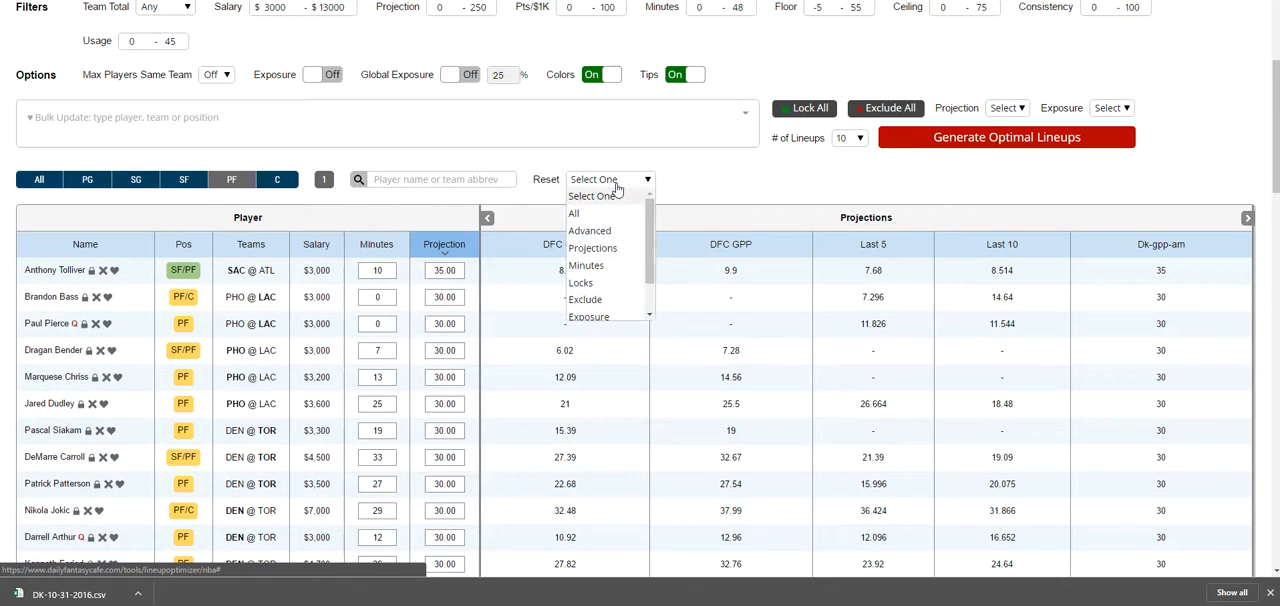
click(621, 246)
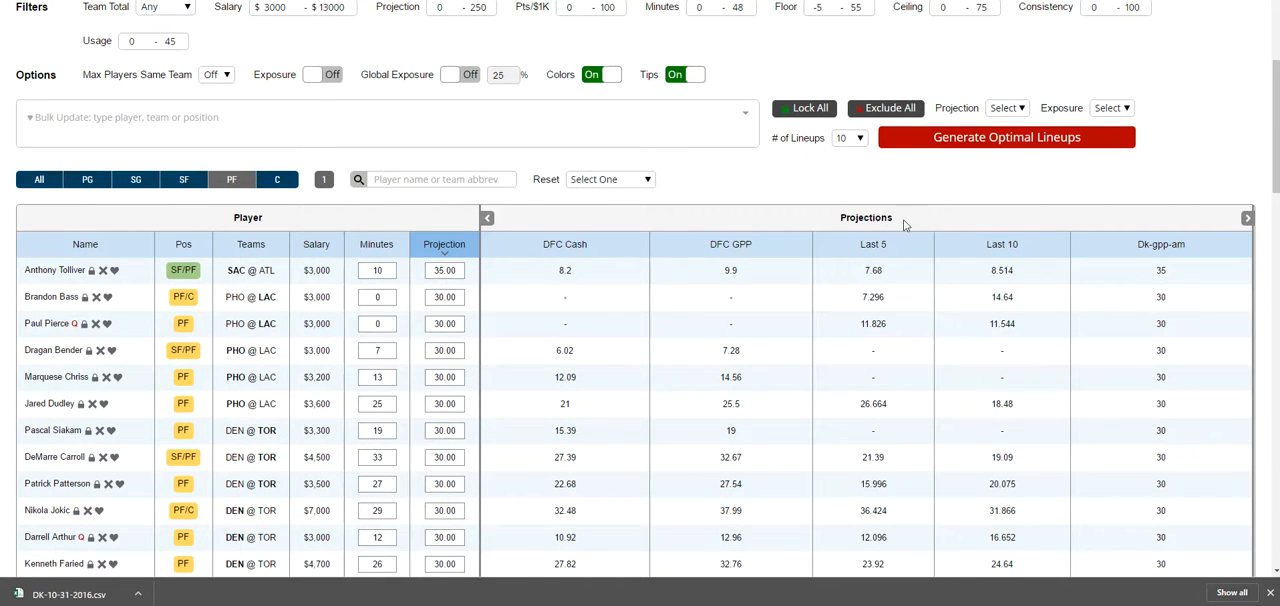
scroll(843, 262, up, 2)
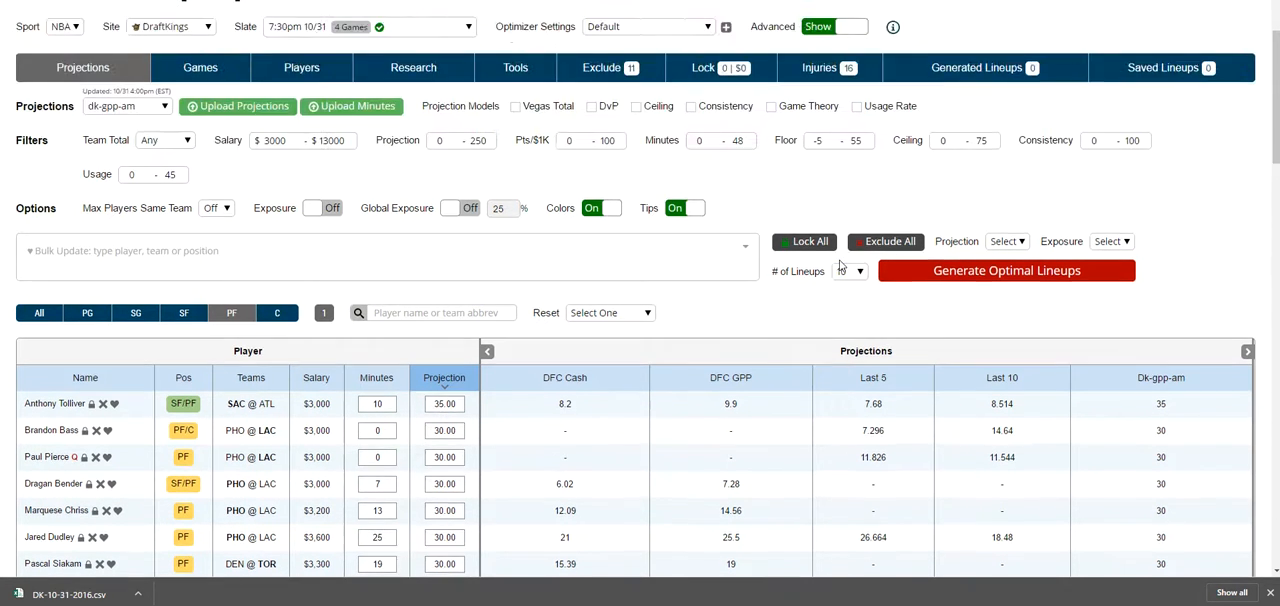
click(961, 271)
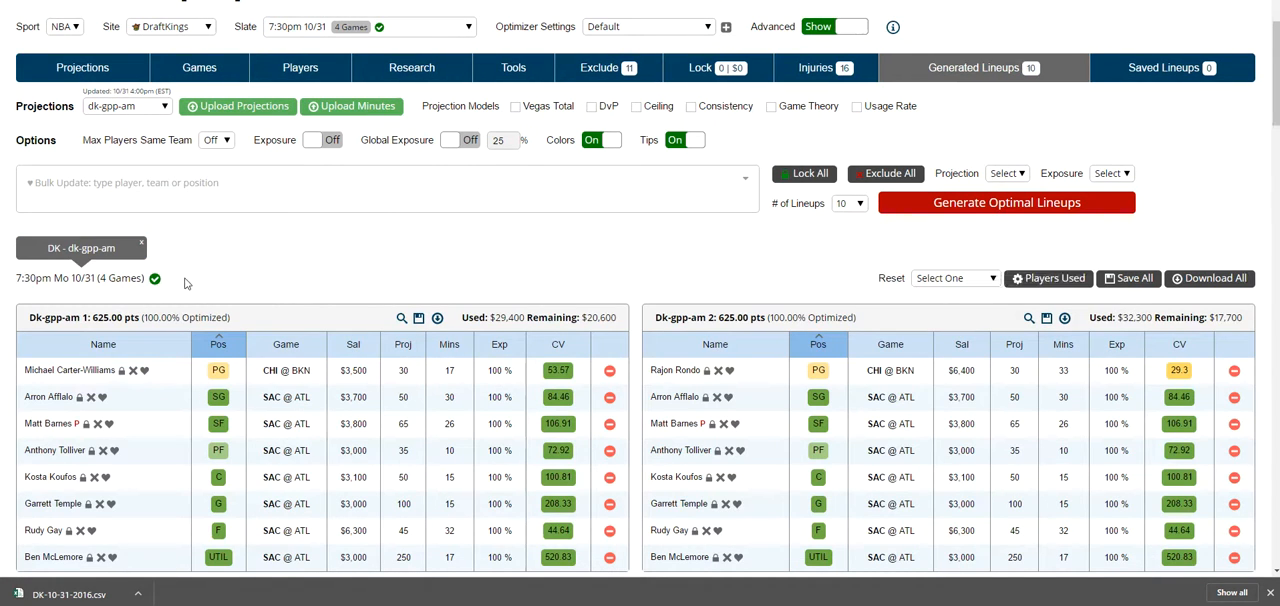